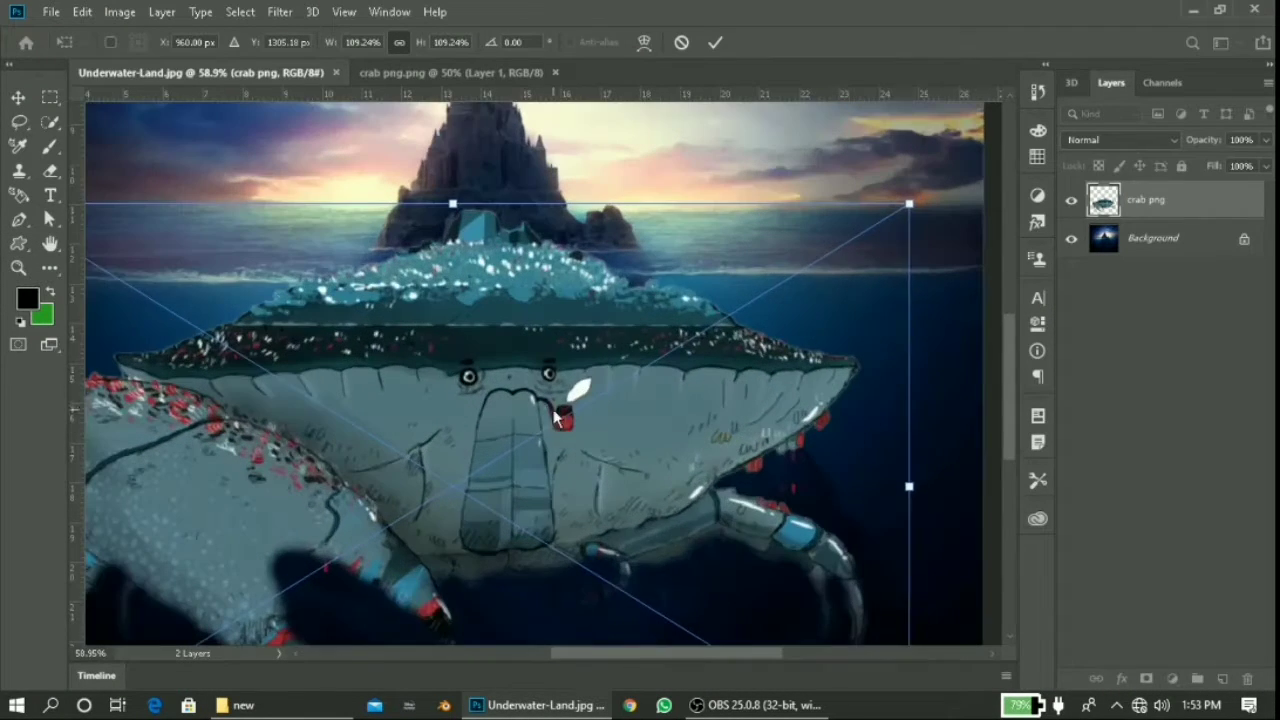
Step: Switch the crab layer's Free Transform to Warp to show the warp grid
right_click(557, 403)
click(600, 520)
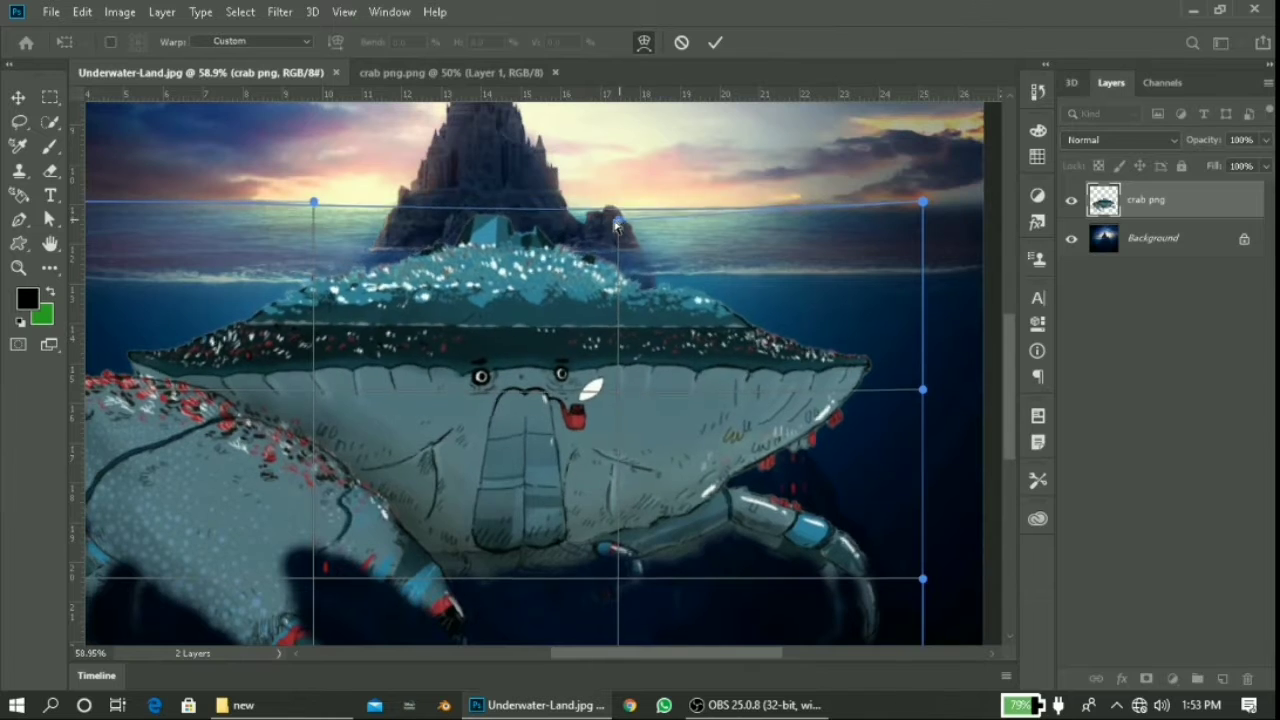
Step: Try a first warp on the crab's top, bottom and left side, then delete it
drag(617, 203, 617, 185)
key(ctrl+minus)
key(ctrl+minus)
drag(432, 571, 396, 570)
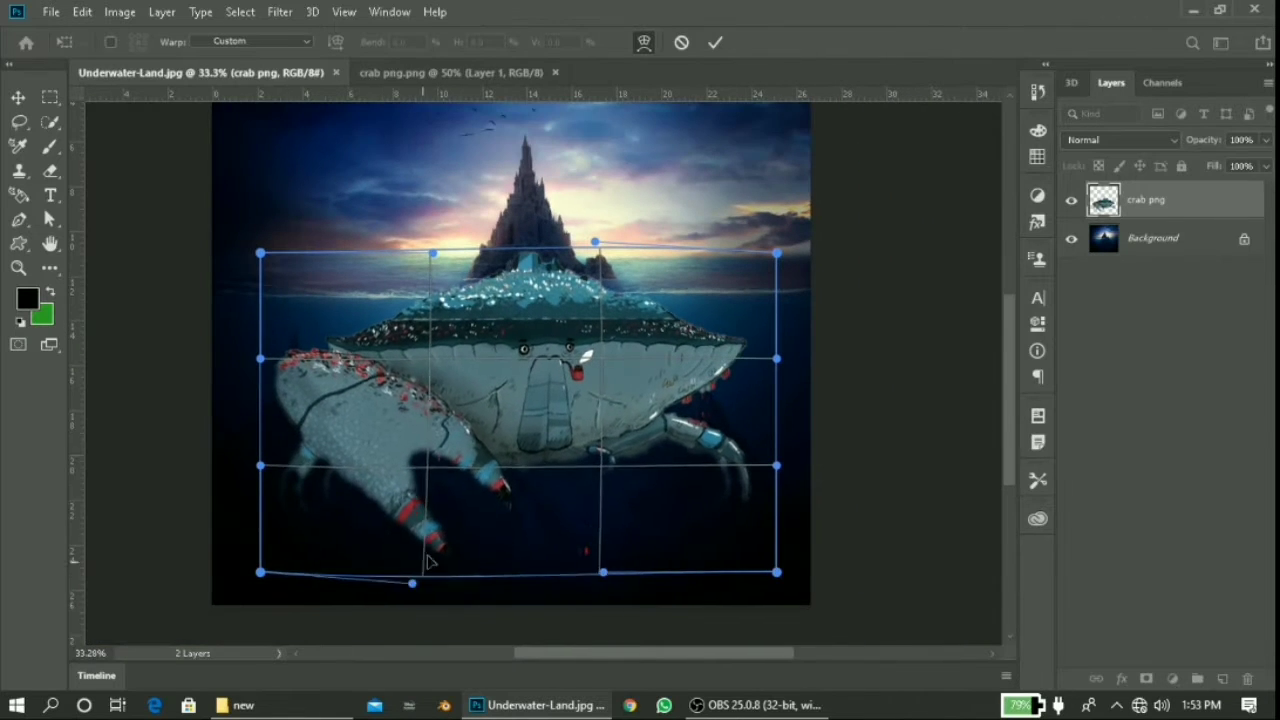
drag(260, 465, 236, 453)
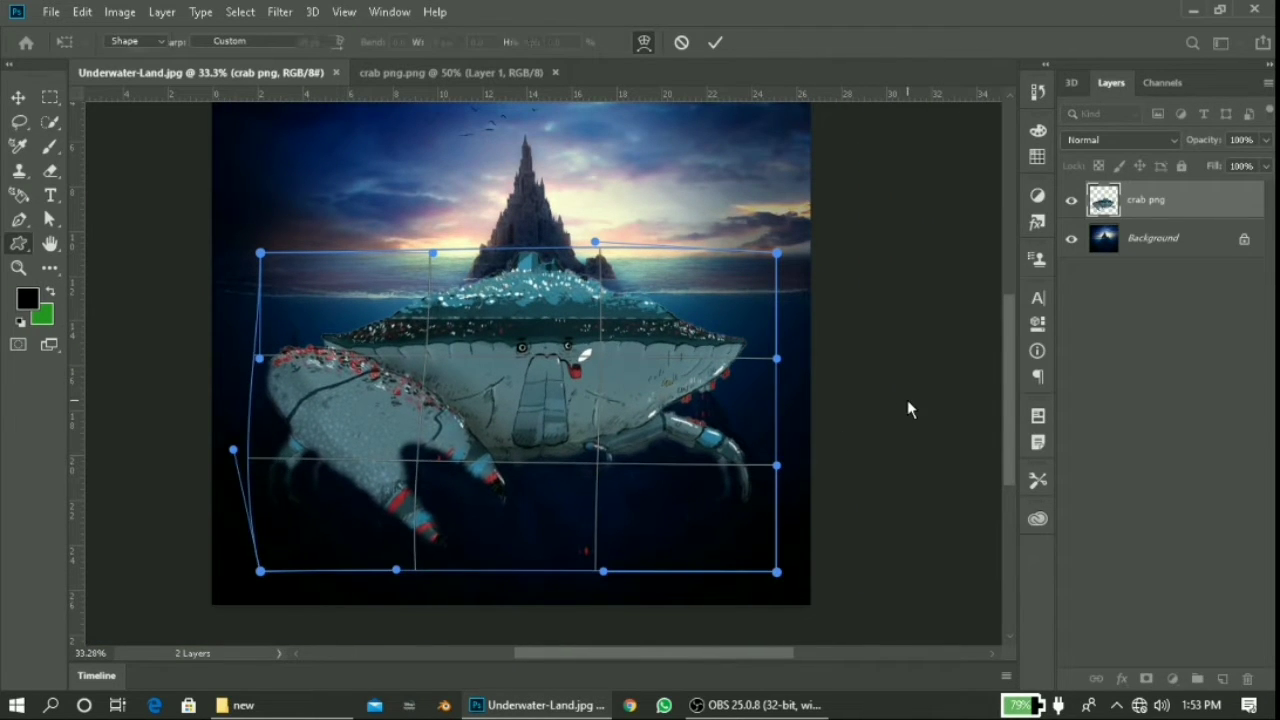
key(Return)
key(Delete)
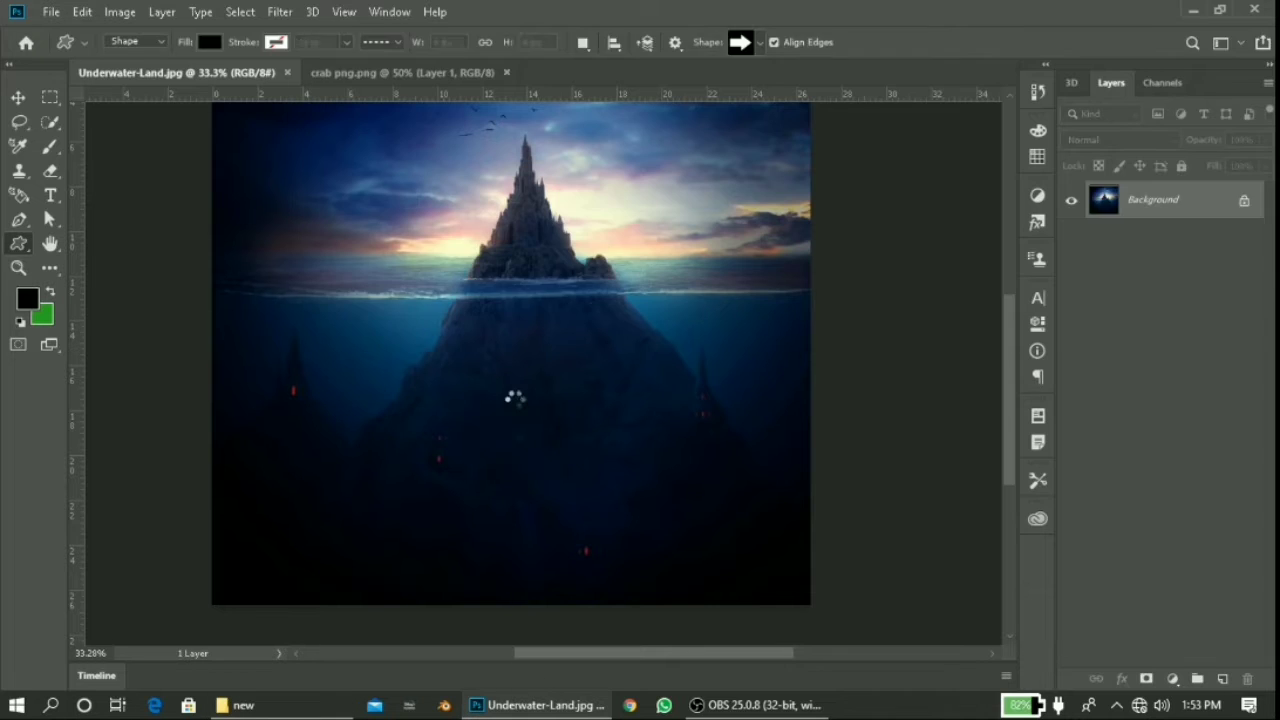
Step: Place and resize the crab image again, and put it back into Warp mode
drag(771, 509, 771, 560)
scroll(516, 319, up, 3)
right_click(516, 319)
click(560, 400)
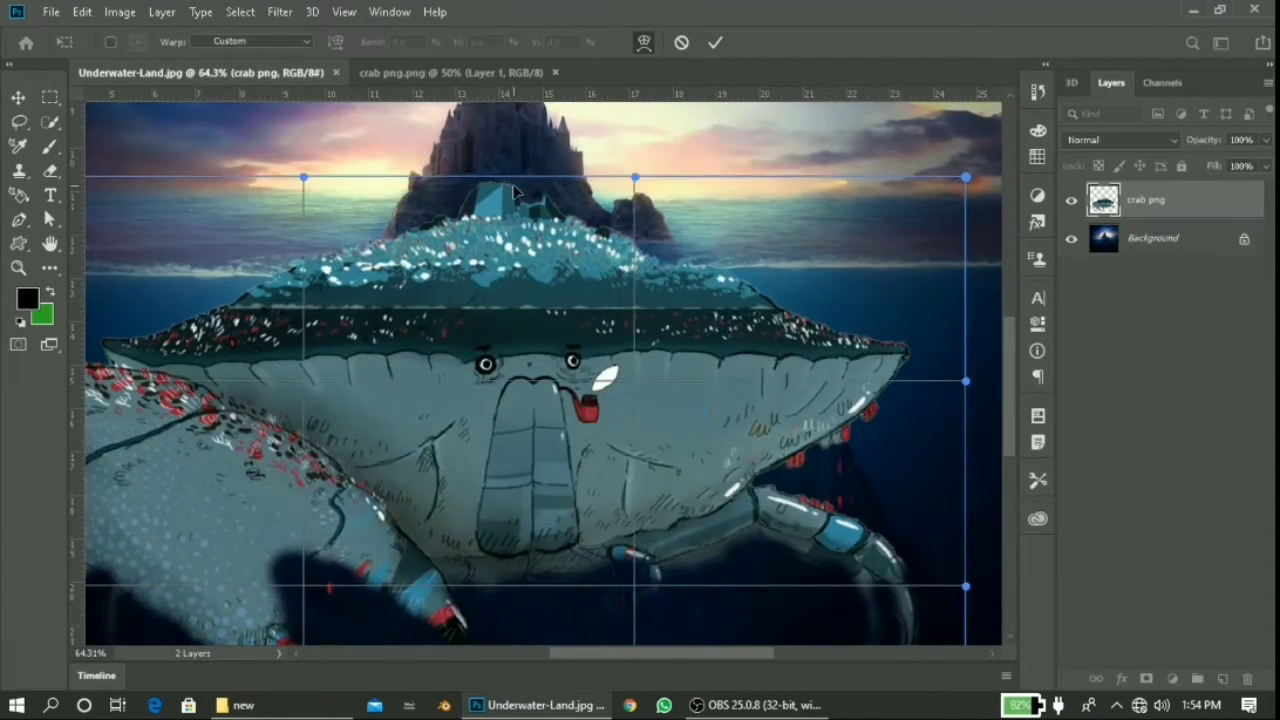
scroll(640, 210, down, 2)
Step: Warp the crab's top, sides and lower-left corner to hug the island base, and commit
drag(640, 210, 500, 130)
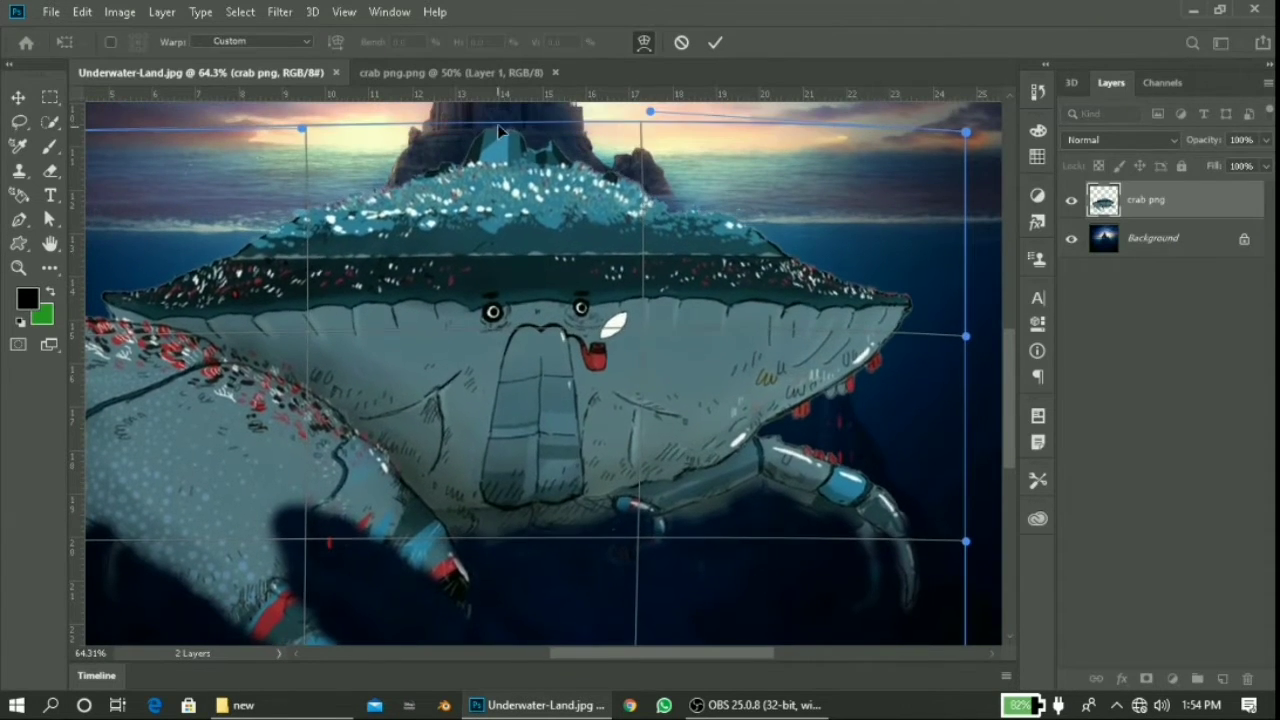
scroll(540, 370, down, 3)
drag(188, 300, 160, 286)
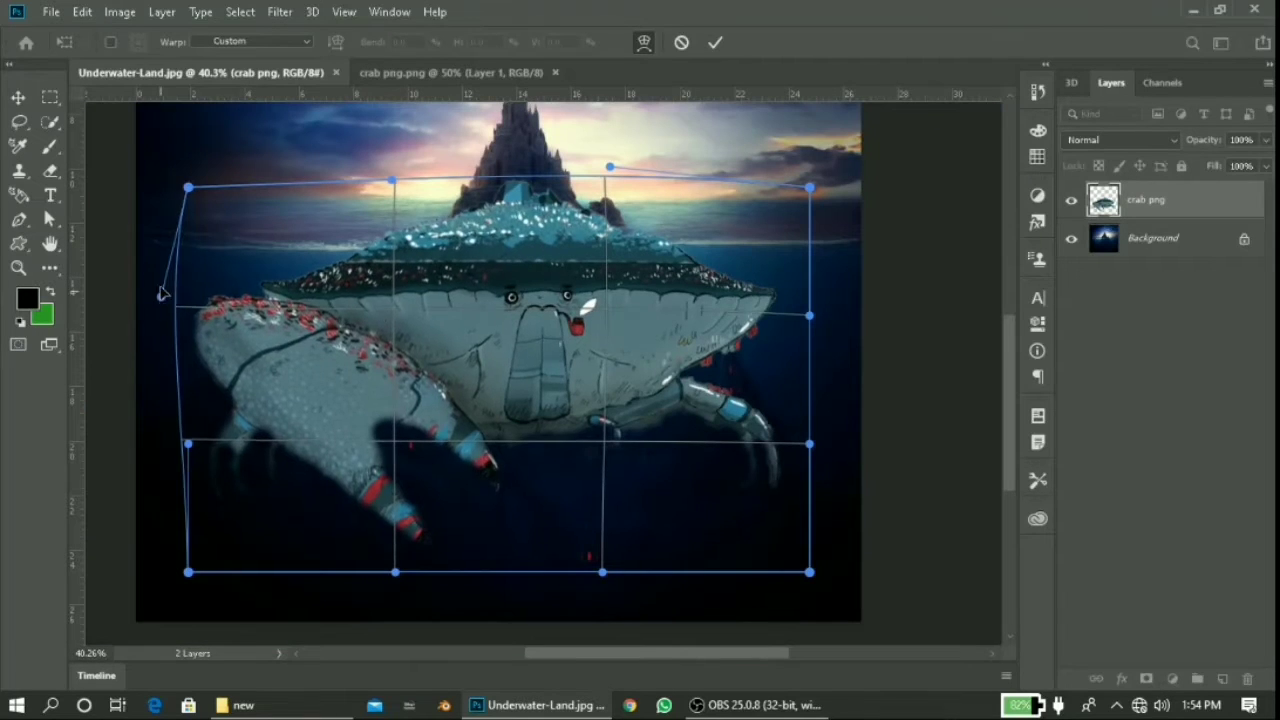
drag(817, 320, 834, 320)
drag(188, 572, 171, 552)
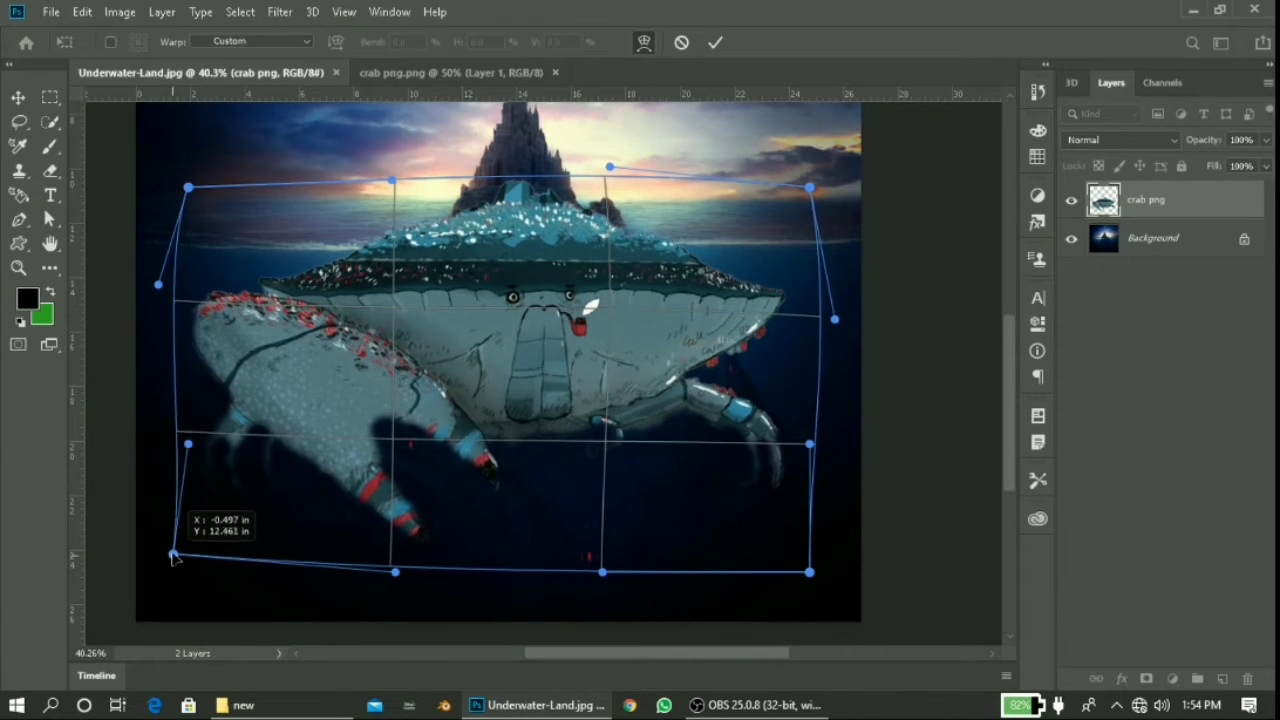
drag(497, 197, 530, 186)
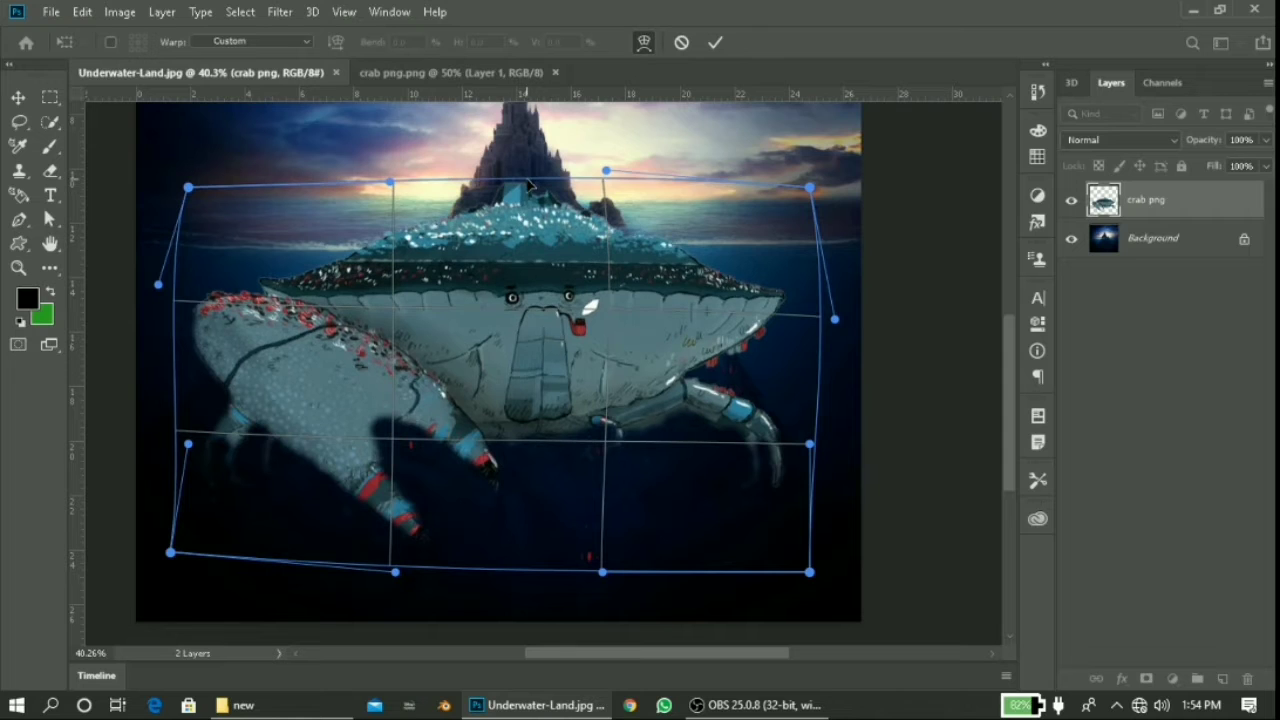
key(Return)
Step: Drag the lighthouse PNG from the source-images folder onto the composition
scroll(560, 380, up, 2)
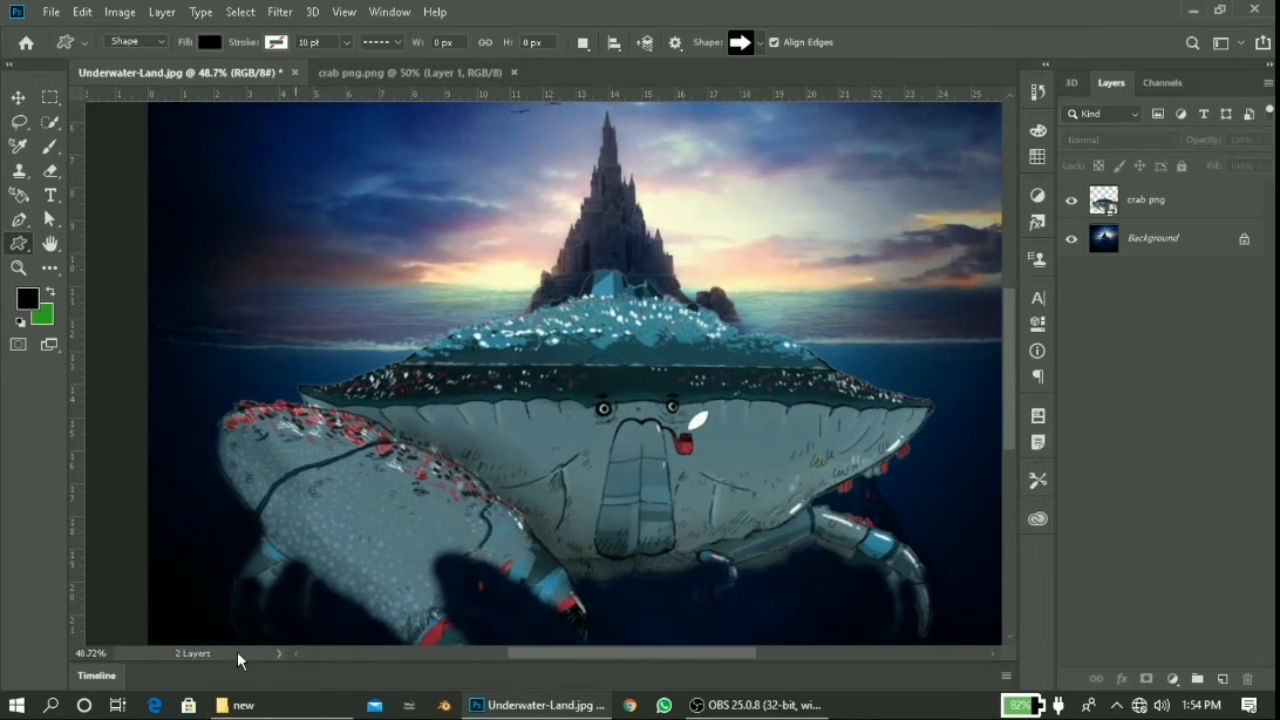
click(243, 705)
scroll(864, 206, down, 3)
scroll(864, 206, down, 3)
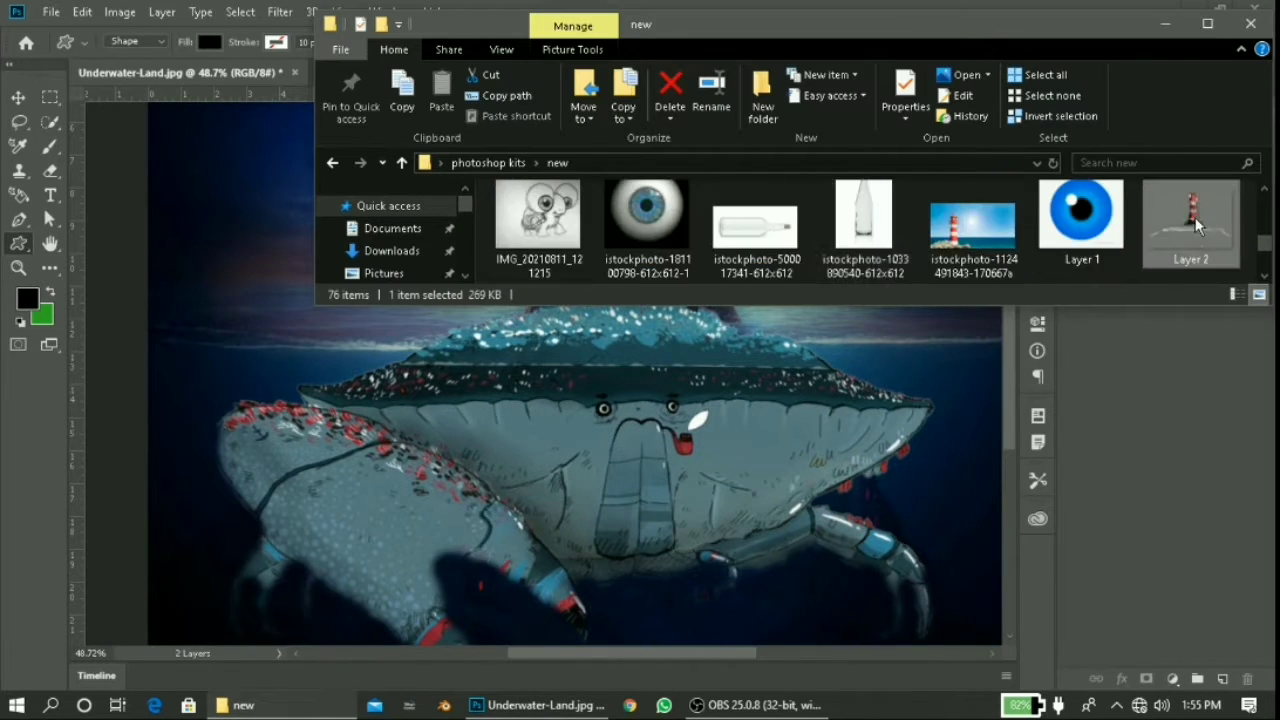
mouse_move(864, 206)
mouse_down()
mouse_move(598, 380)
mouse_move(617, 266)
mouse_up()
Step: Commit the lighthouse placement on the island and add a new empty layer on top
scroll(811, 413, down, 2)
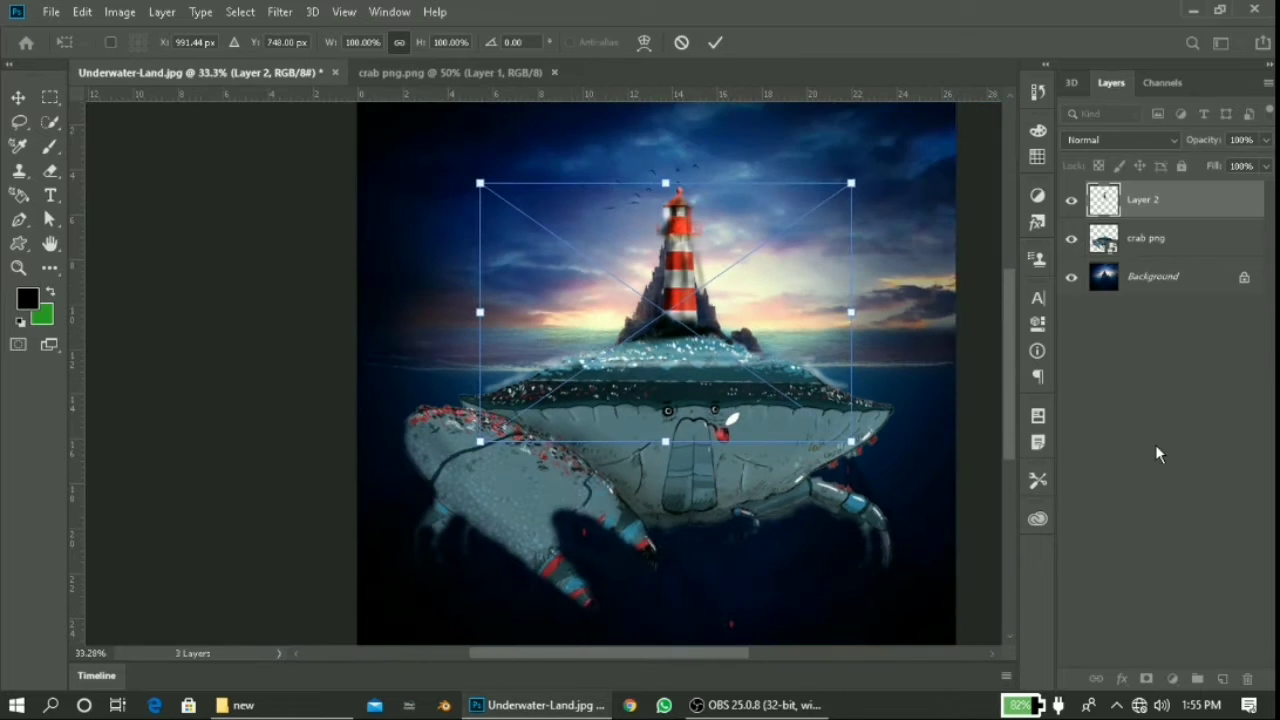
key(Return)
scroll(686, 318, up, 3)
scroll(686, 318, up, 2)
key(e)
key(ctrl+shift+alt+n)
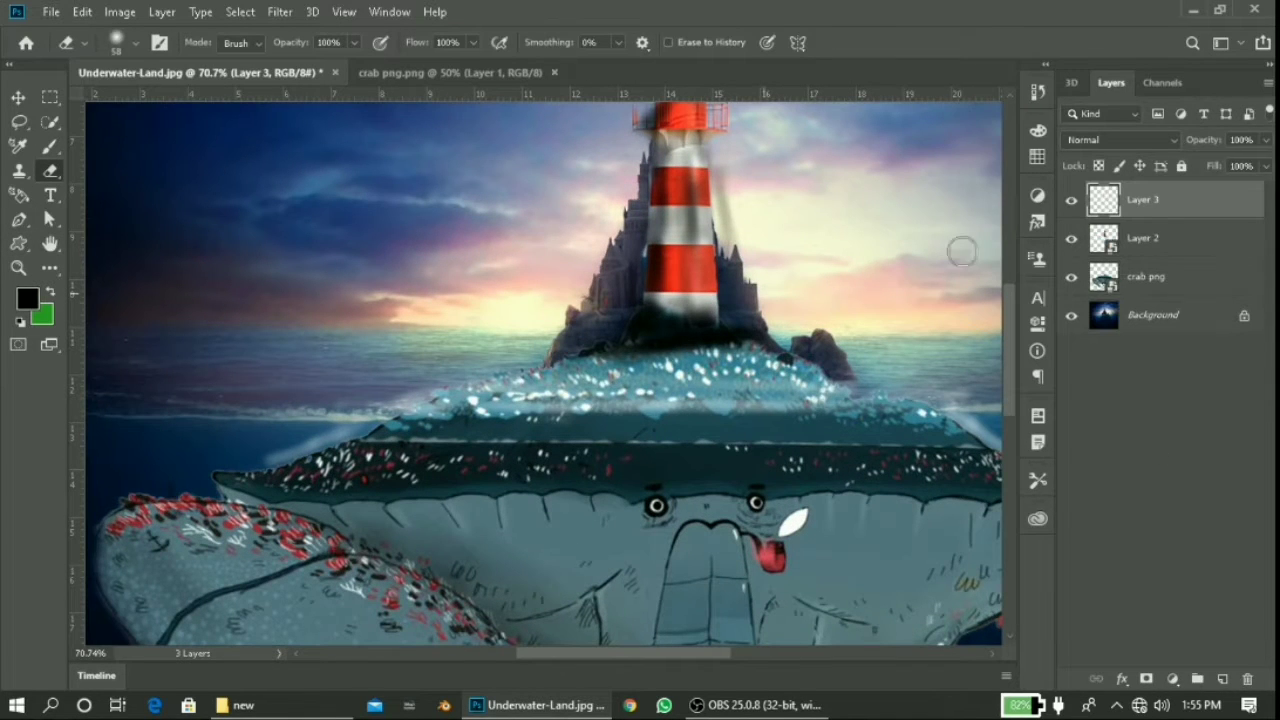
Step: Unlock the background as Layer 0, erase a sea patch, and keep the lighthouse above the crab
key(alt+bracketleft)
key(ctrl+bracketleft)
click(1245, 320)
drag(262, 445, 308, 441)
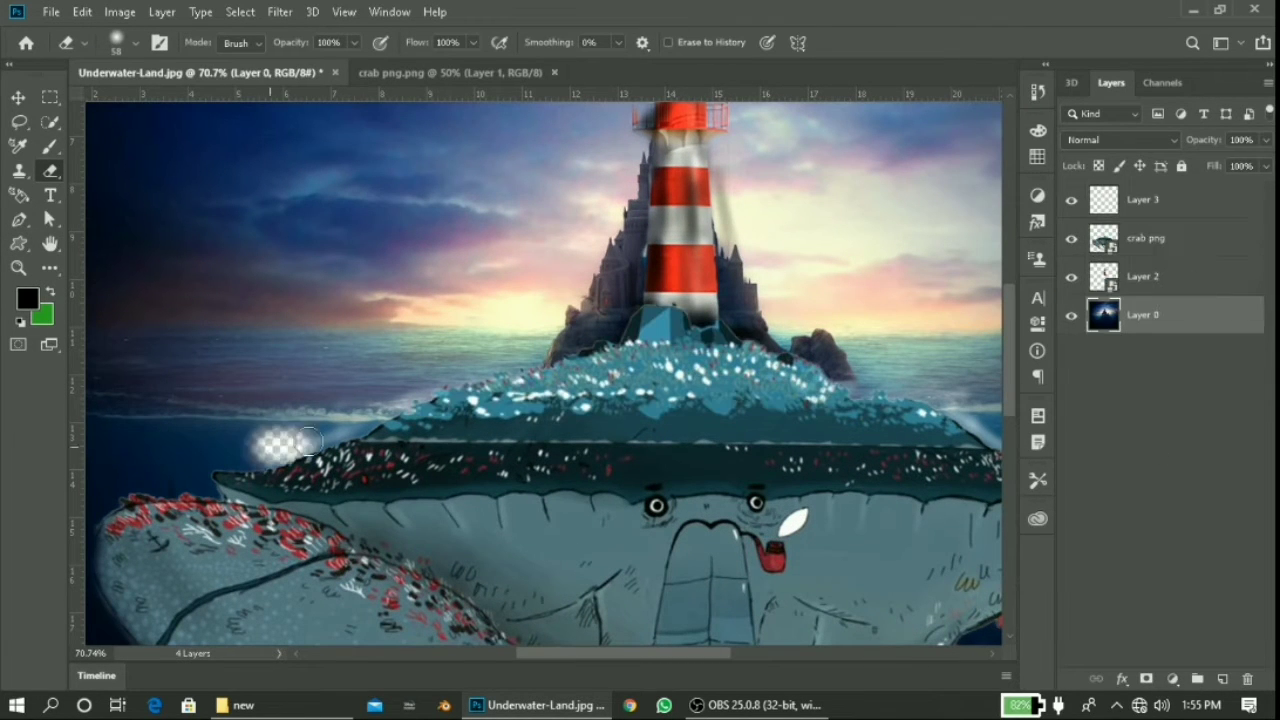
mouse_move(1138, 289)
mouse_down()
mouse_move(1160, 334)
mouse_move(1190, 280)
mouse_move(1157, 247)
mouse_up()
Step: Inspect the lighthouse layer's contents in its own tab, then activate the empty top layer
double_click(1104, 238)
key(ctrl+Tab)
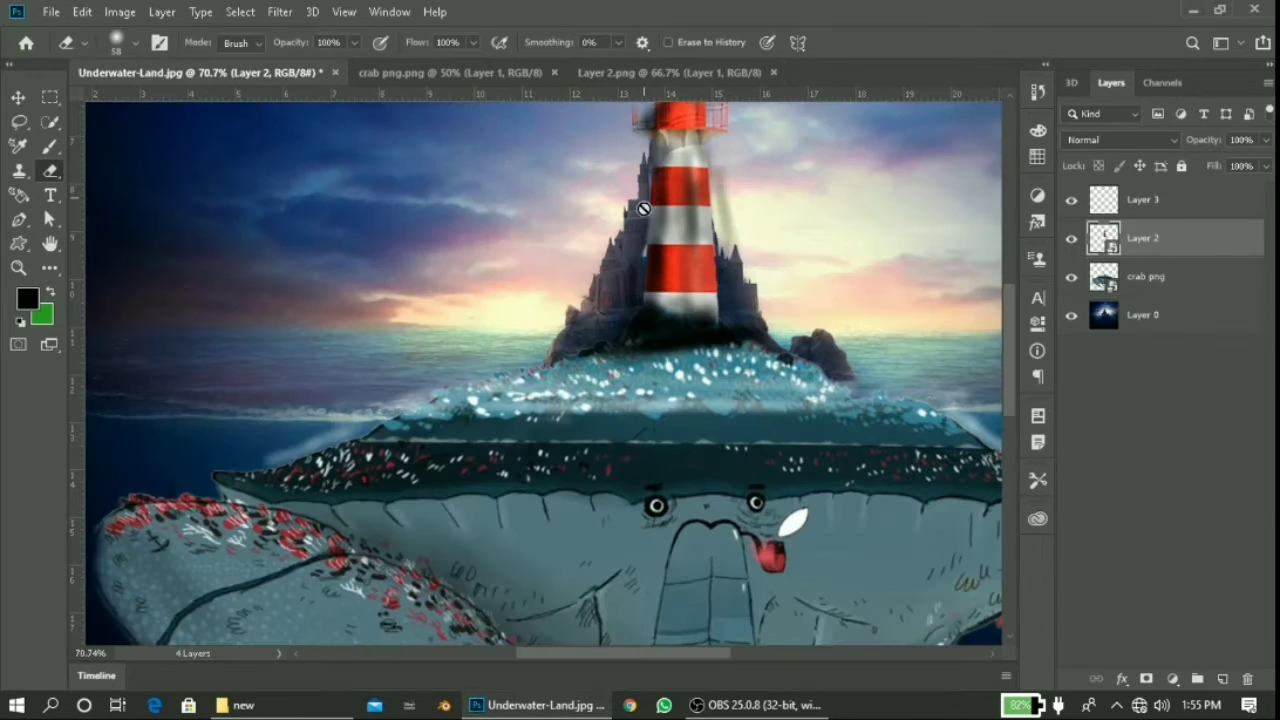
key(alt+bracketright)
scroll(258, 393, down, 2)
scroll(280, 420, up, 1)
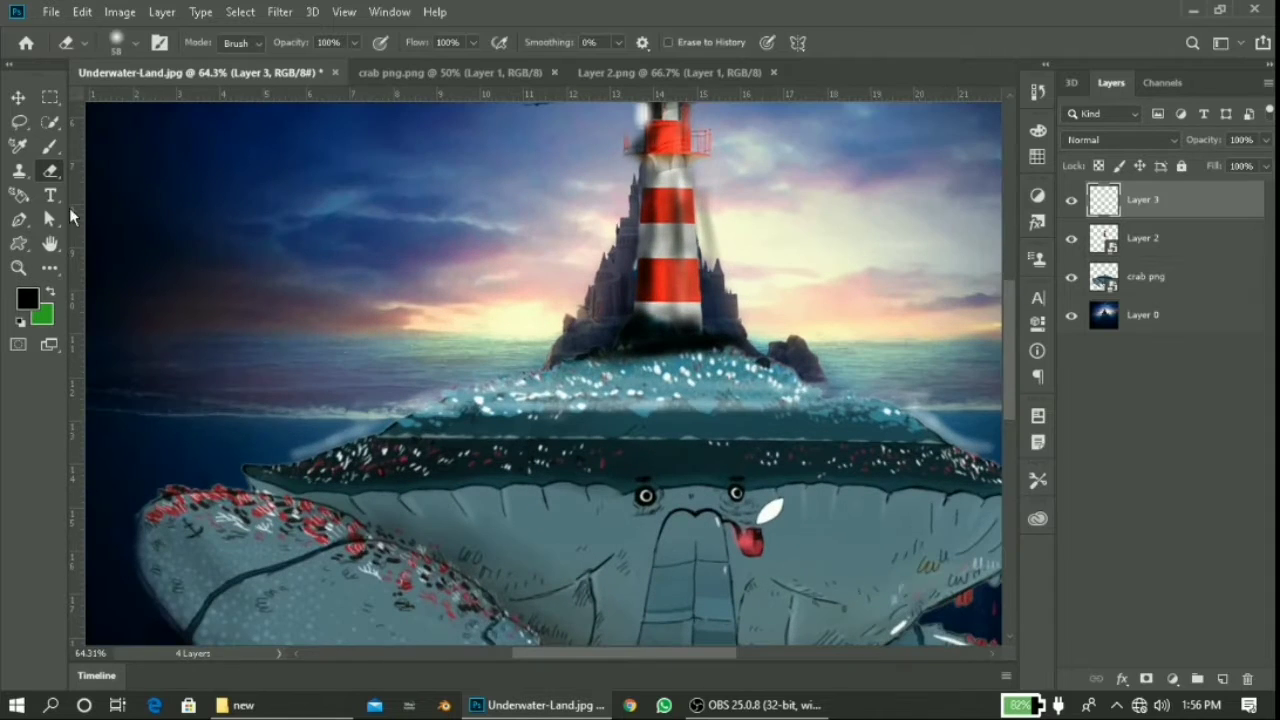
Step: Paint 5%-flow black Brush shading over the crab's underside and claws on Layer 3
key(b)
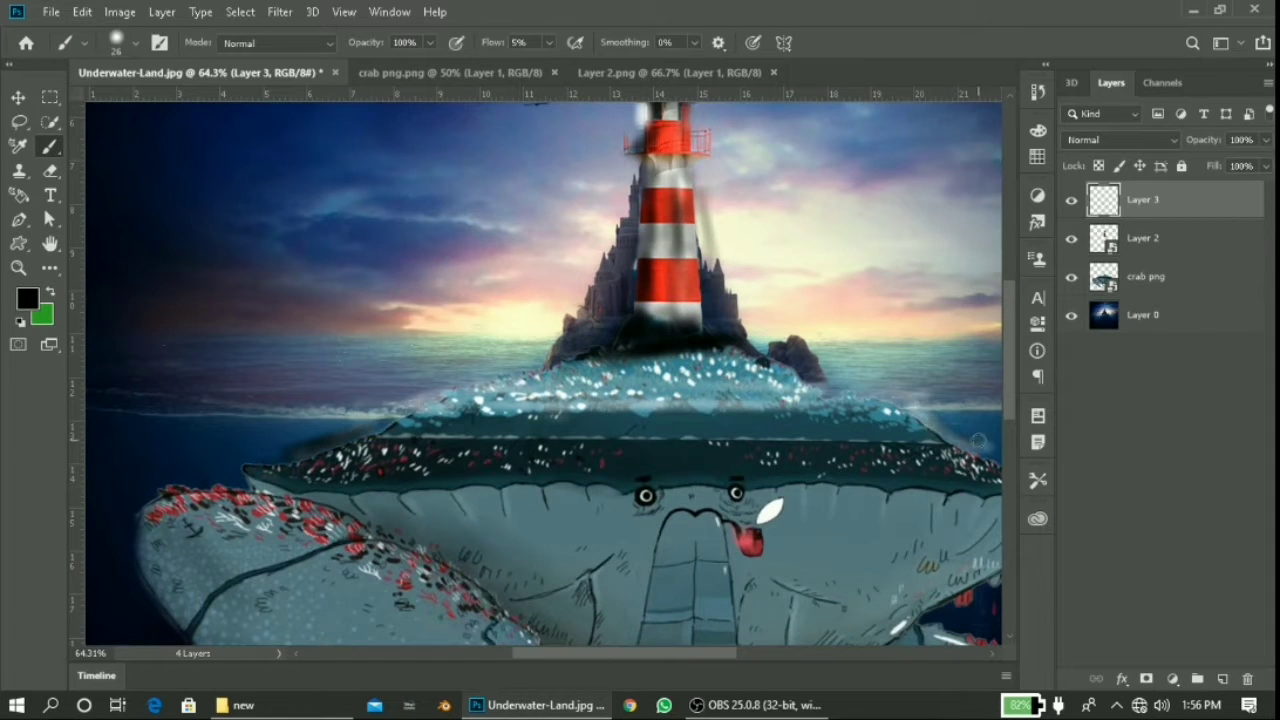
scroll(978, 440, down, 2)
scroll(978, 440, up, 1)
scroll(978, 440, up, 2)
scroll(978, 440, up, 1)
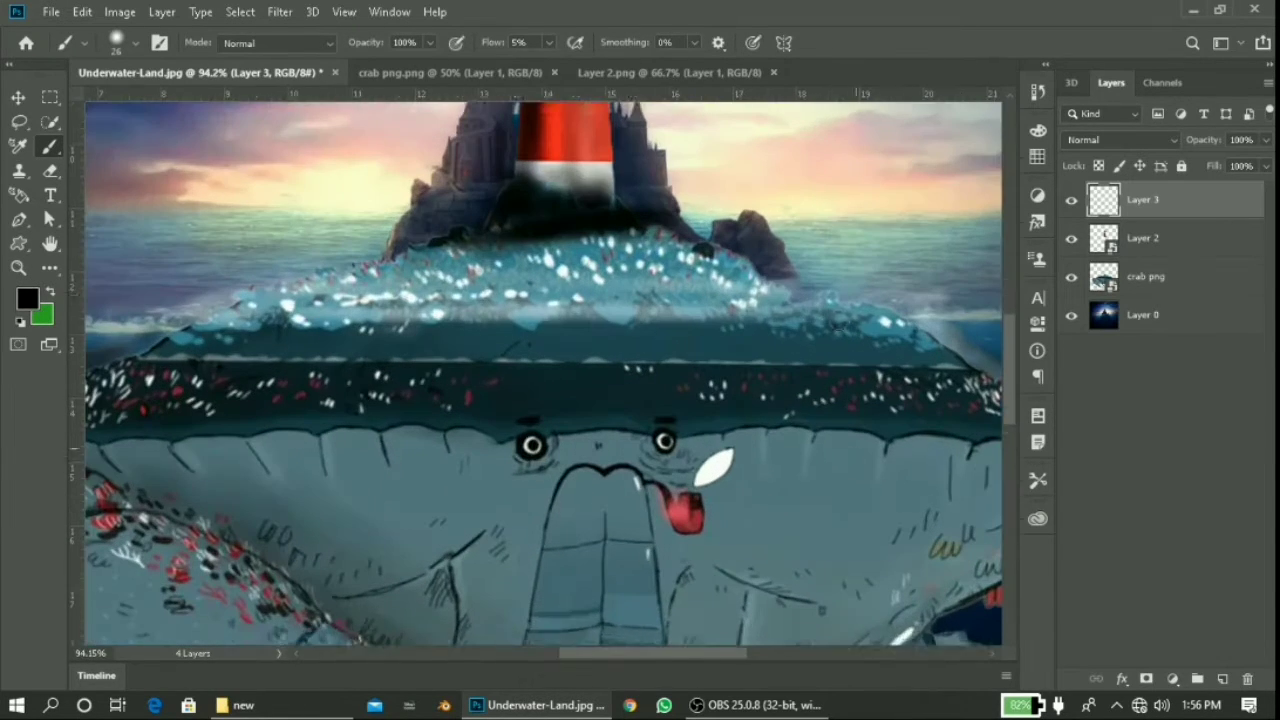
scroll(756, 296, up, 1)
scroll(723, 313, up, 1)
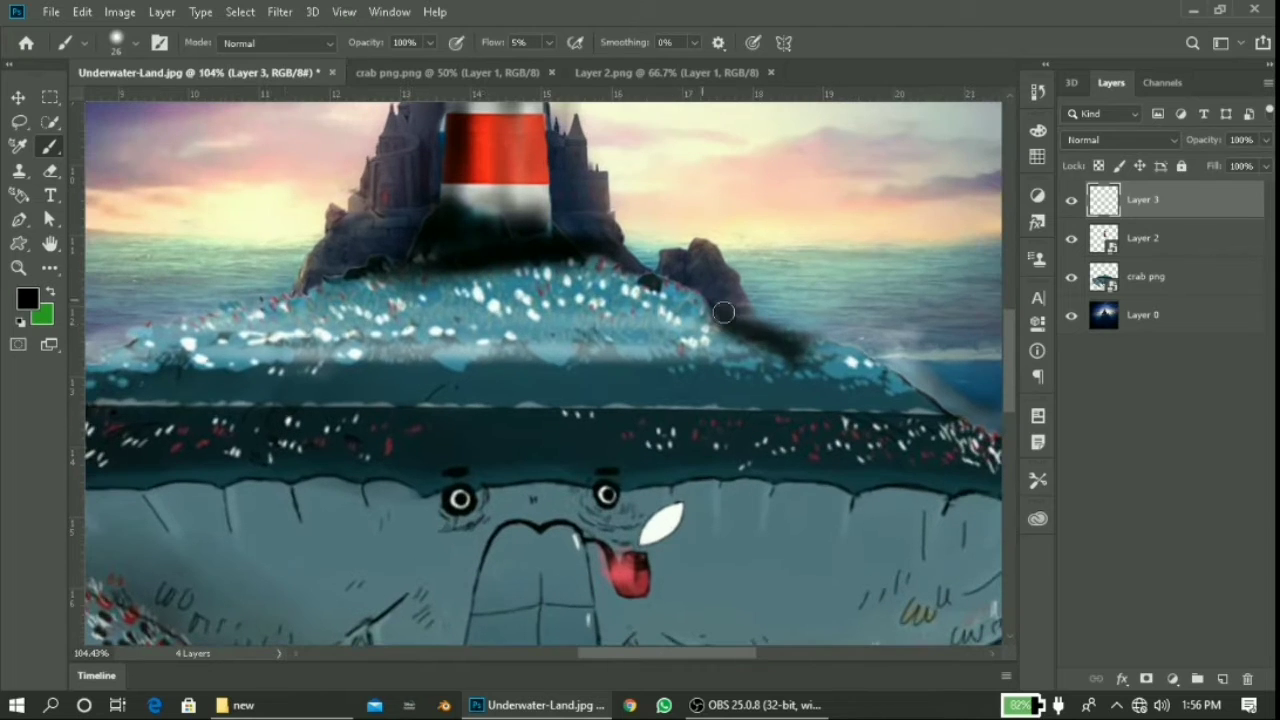
scroll(793, 334, down, 3)
scroll(793, 334, down, 4)
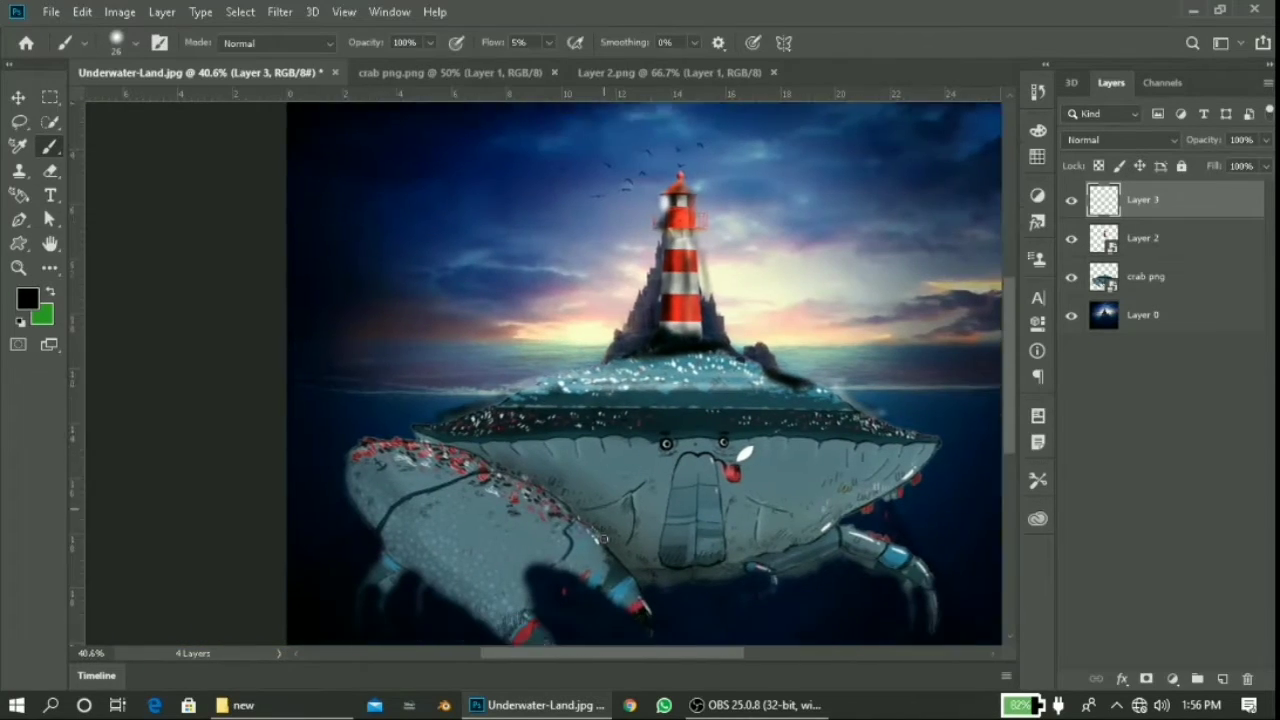
scroll(618, 443, up, 8)
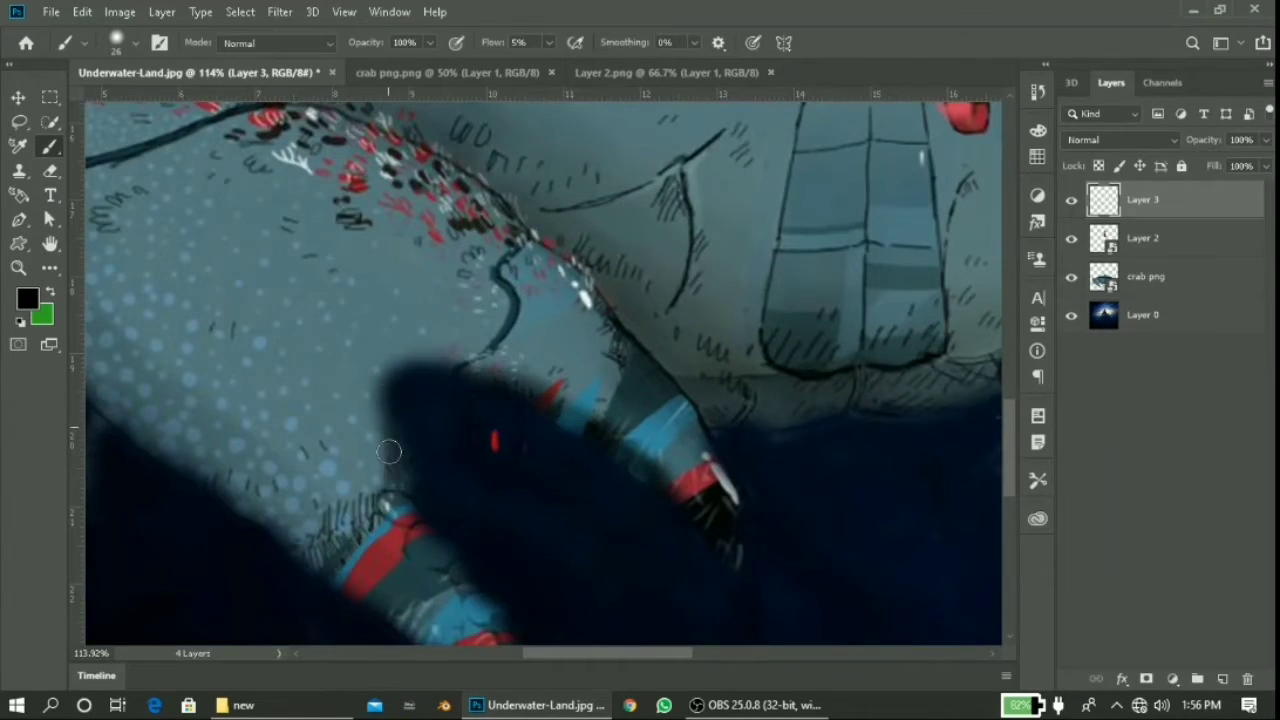
scroll(399, 497, down, 4)
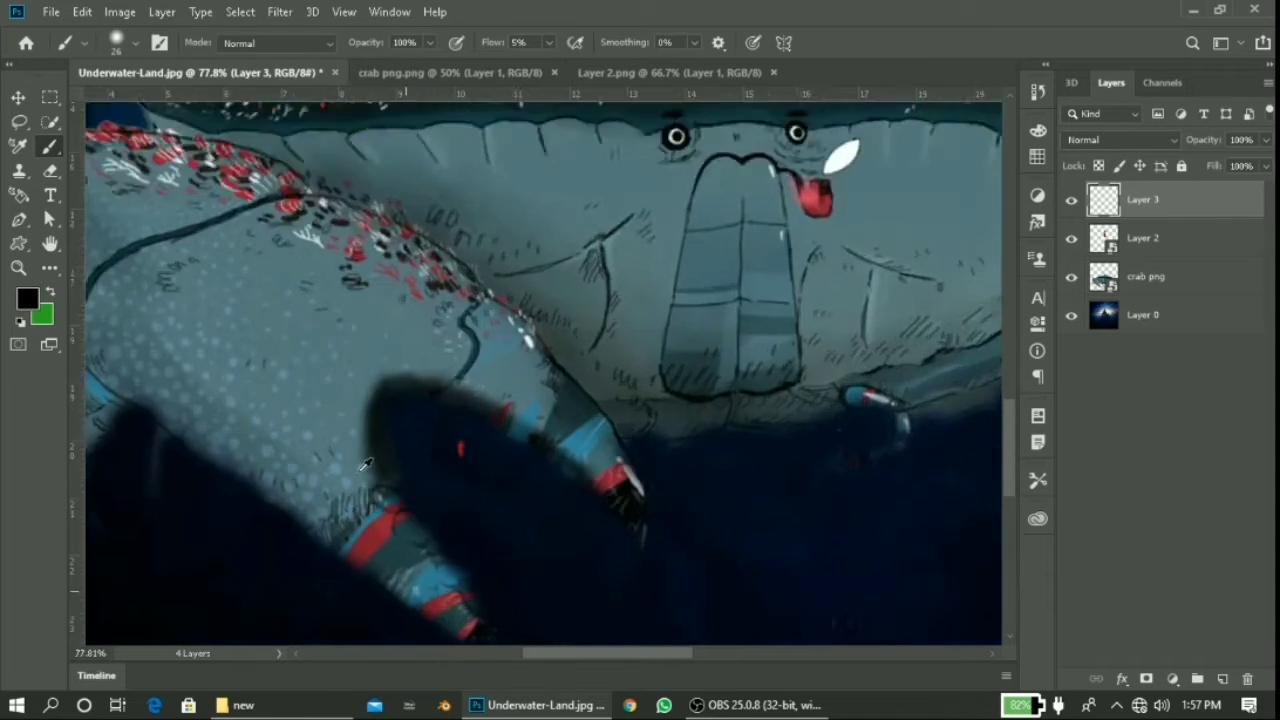
scroll(471, 457, up, 6)
scroll(430, 400, up, 2)
scroll(328, 299, down, 5)
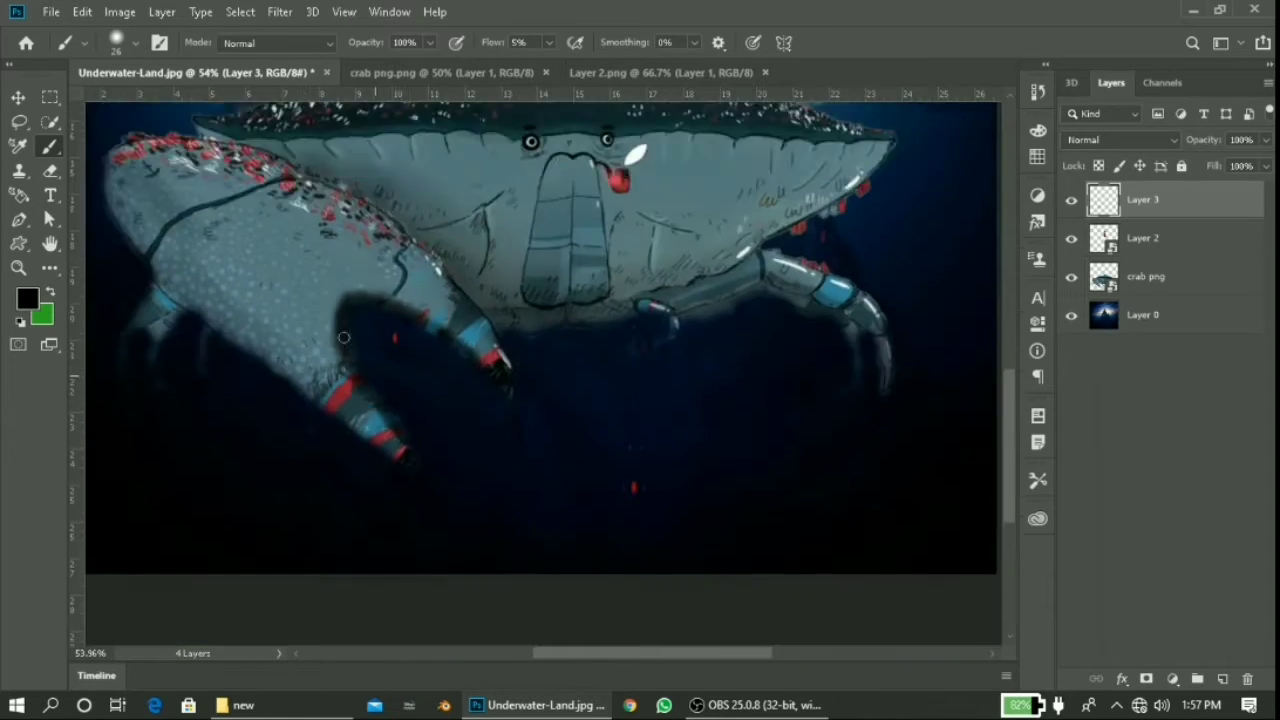
scroll(162, 329, up, 4)
scroll(147, 275, down, 2)
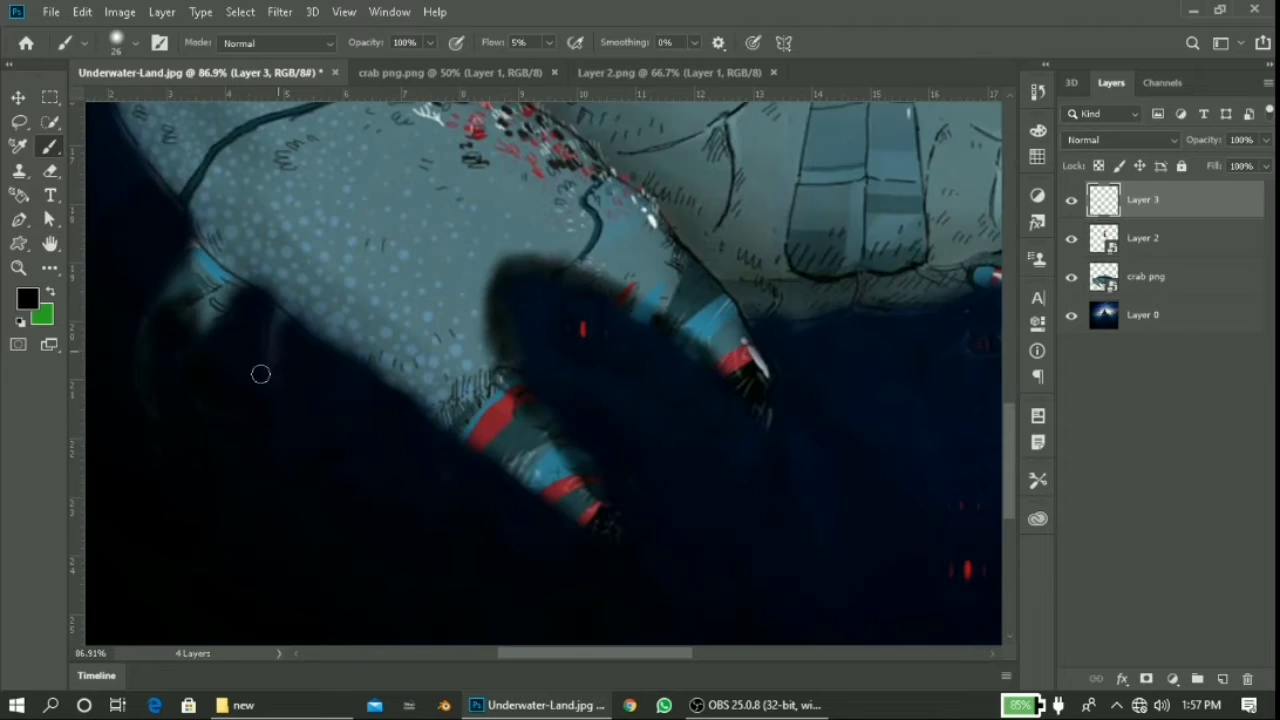
scroll(257, 371, down, 2)
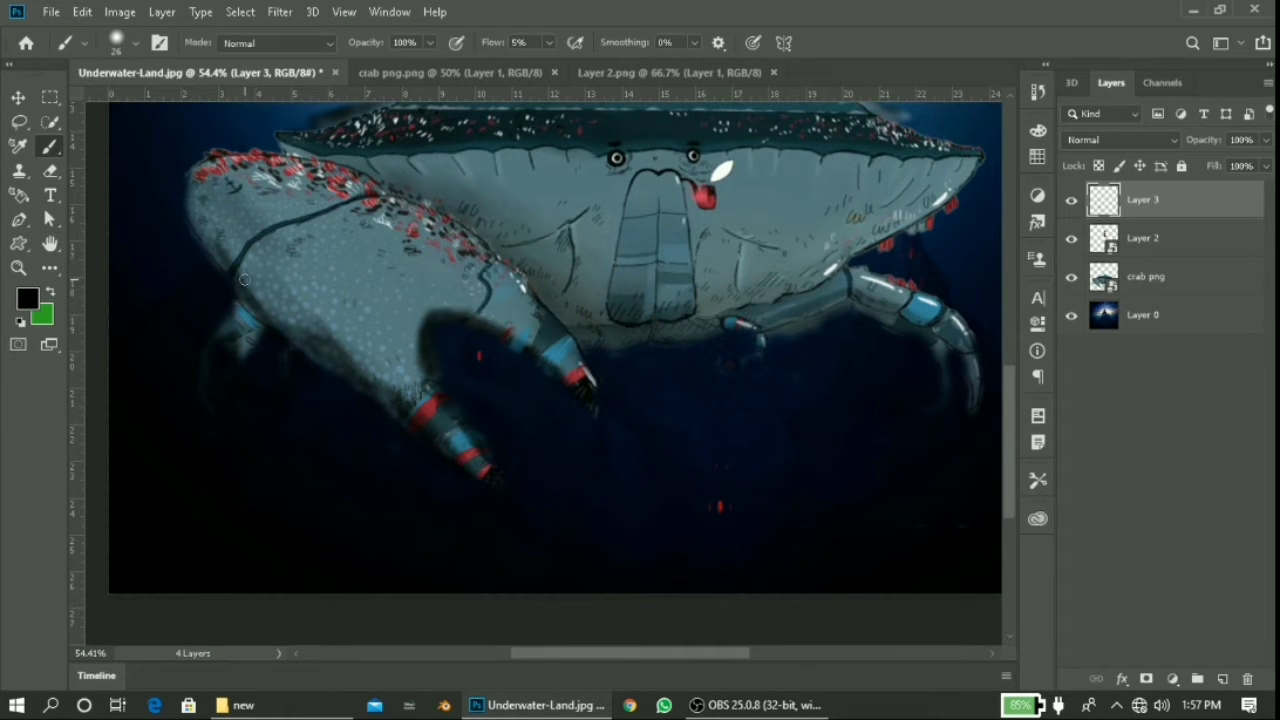
scroll(400, 300, down, 2)
scroll(529, 497, up, 5)
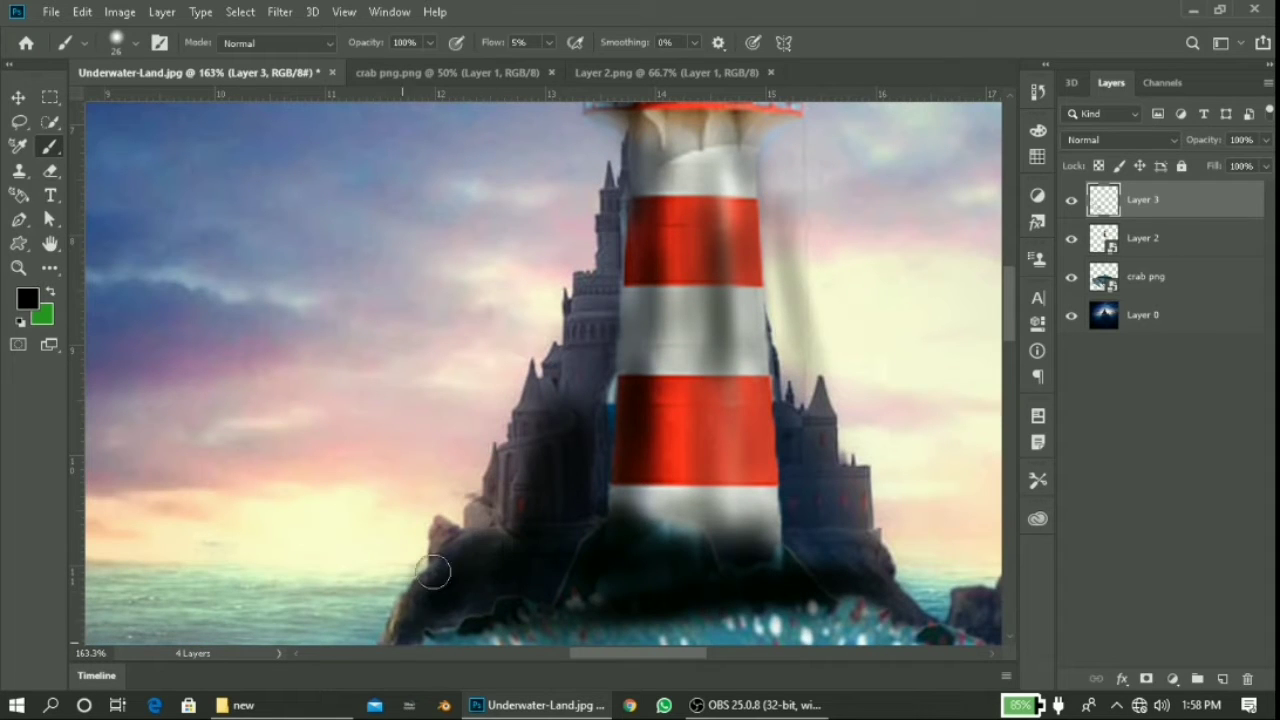
Step: Shade the castle spires beside the lighthouse, the castle base and the right-hand rocks black
drag(623, 404, 580, 442)
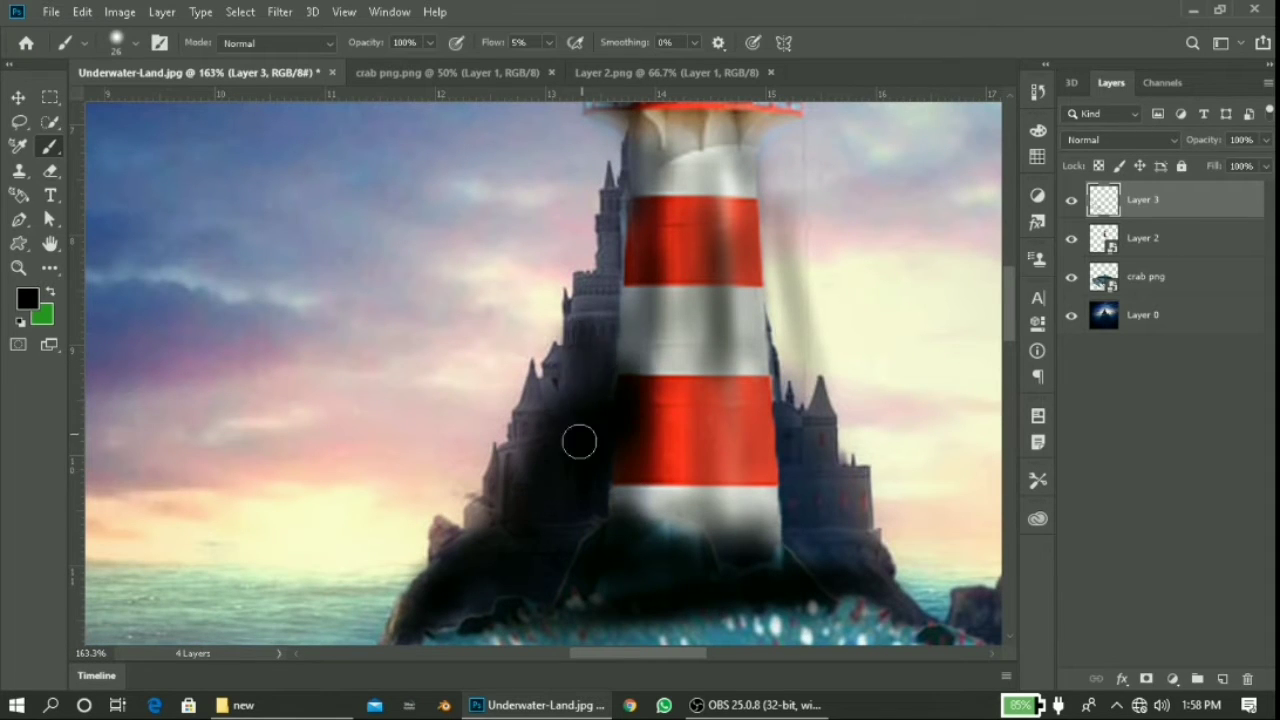
drag(528, 403, 497, 462)
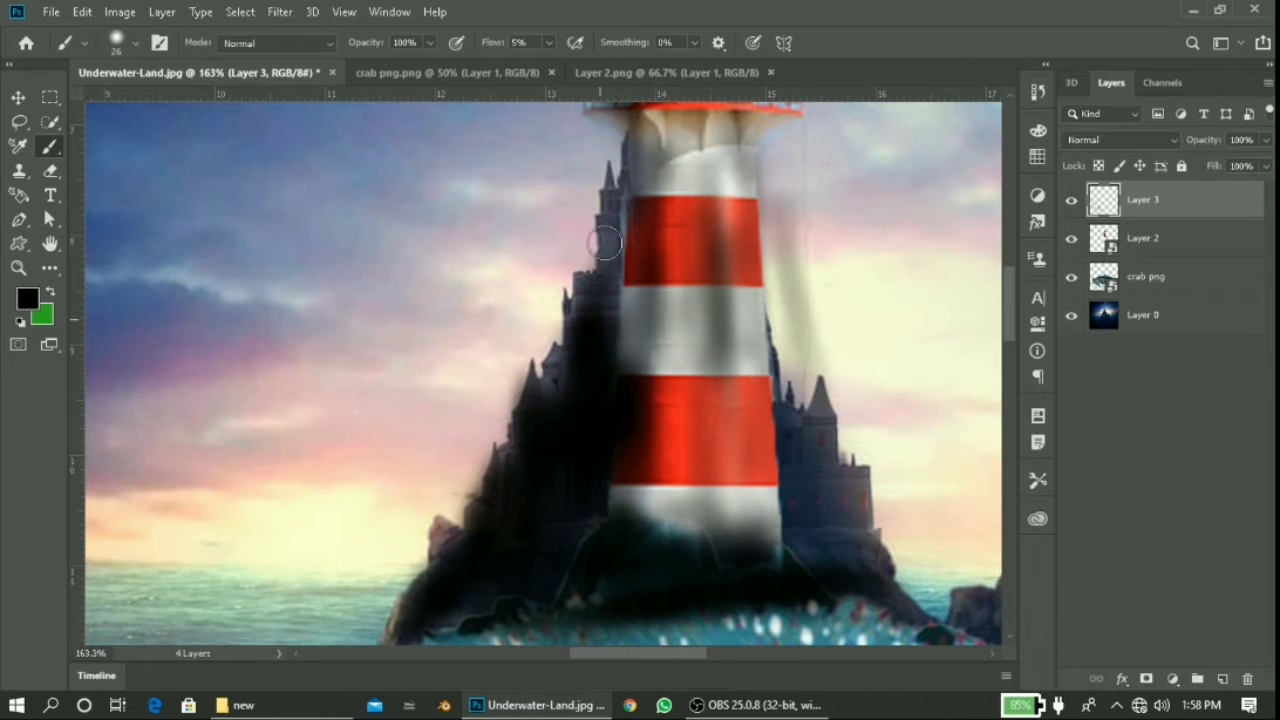
scroll(608, 235, down, 3)
scroll(469, 500, up, 4)
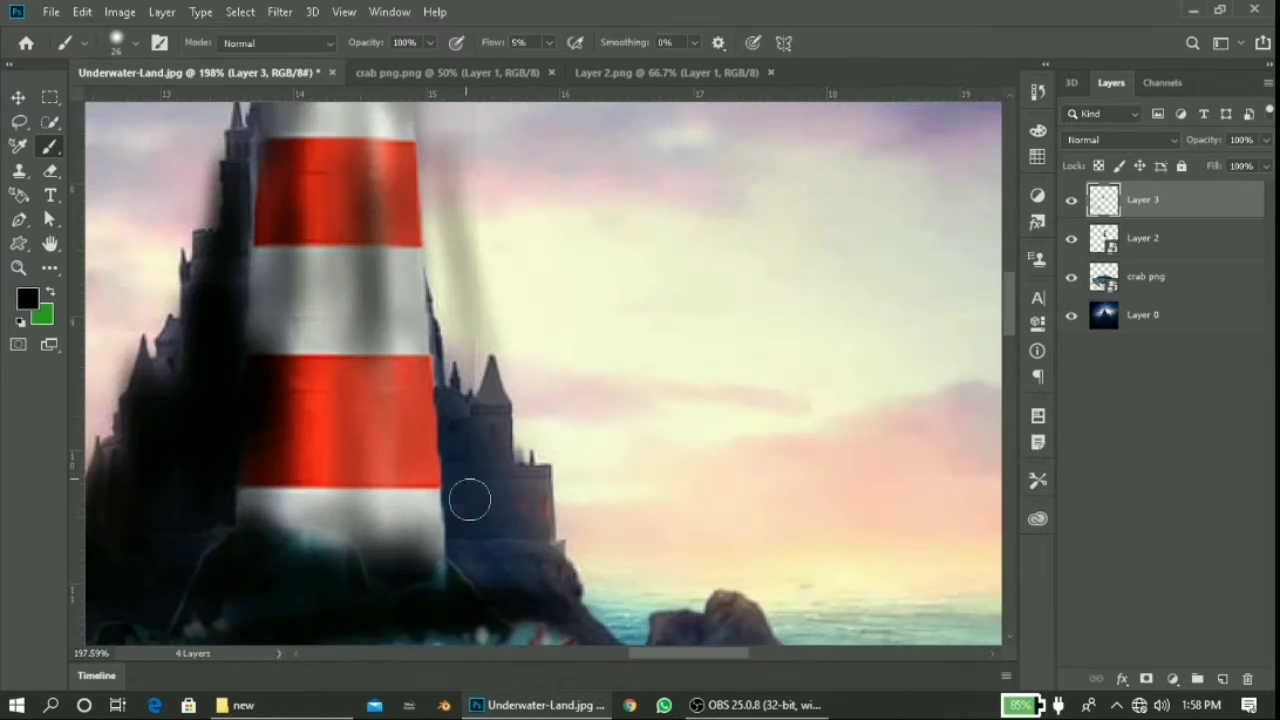
mouse_move(469, 500)
mouse_down()
mouse_move(475, 538)
mouse_move(465, 446)
mouse_up()
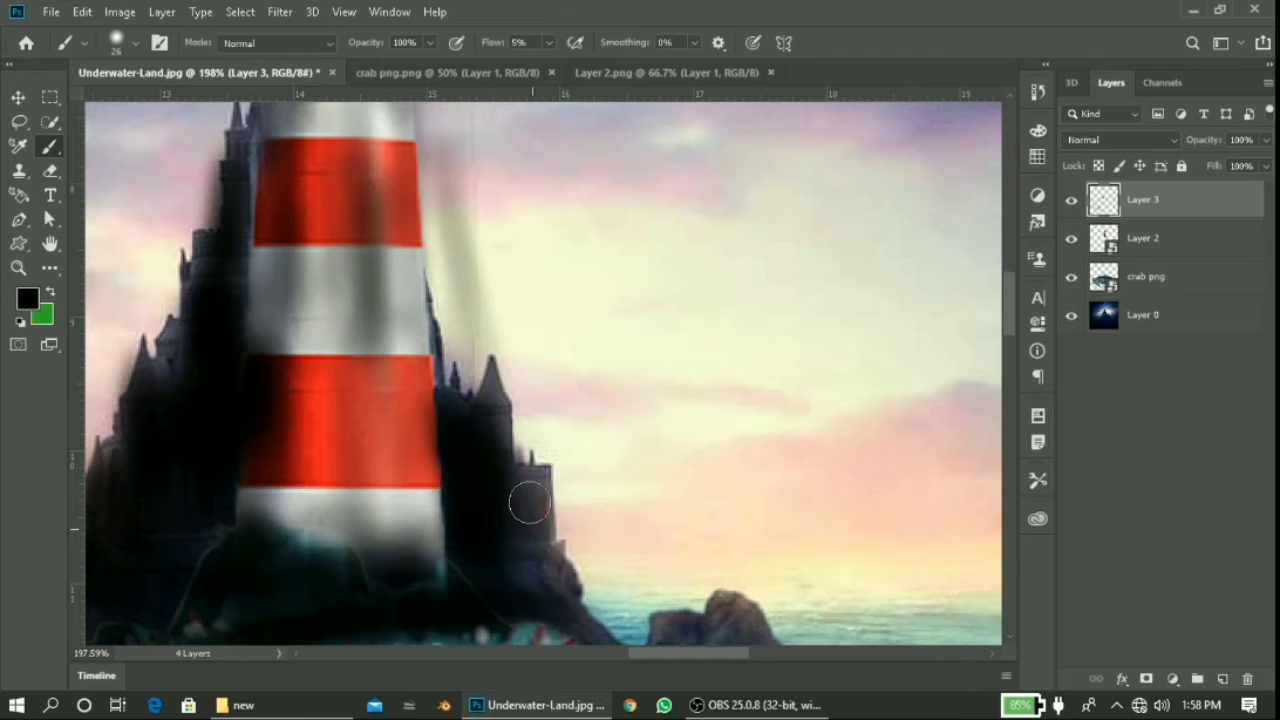
drag(529, 503, 543, 586)
scroll(517, 543, down, 3)
scroll(609, 531, up, 2)
drag(609, 531, 613, 507)
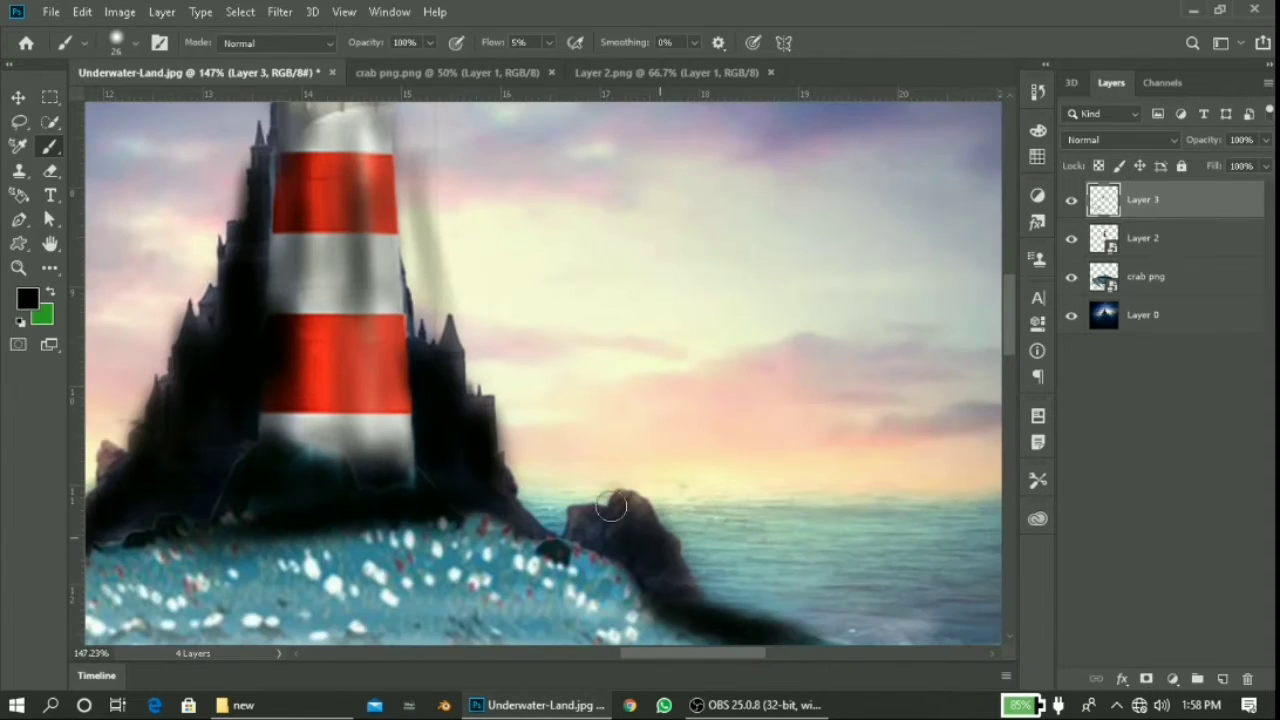
scroll(613, 507, down, 2)
scroll(540, 370, down, 3)
scroll(540, 370, left, 3)
Step: Swap to white and paint soft light strokes along the waterline across the island
key(x)
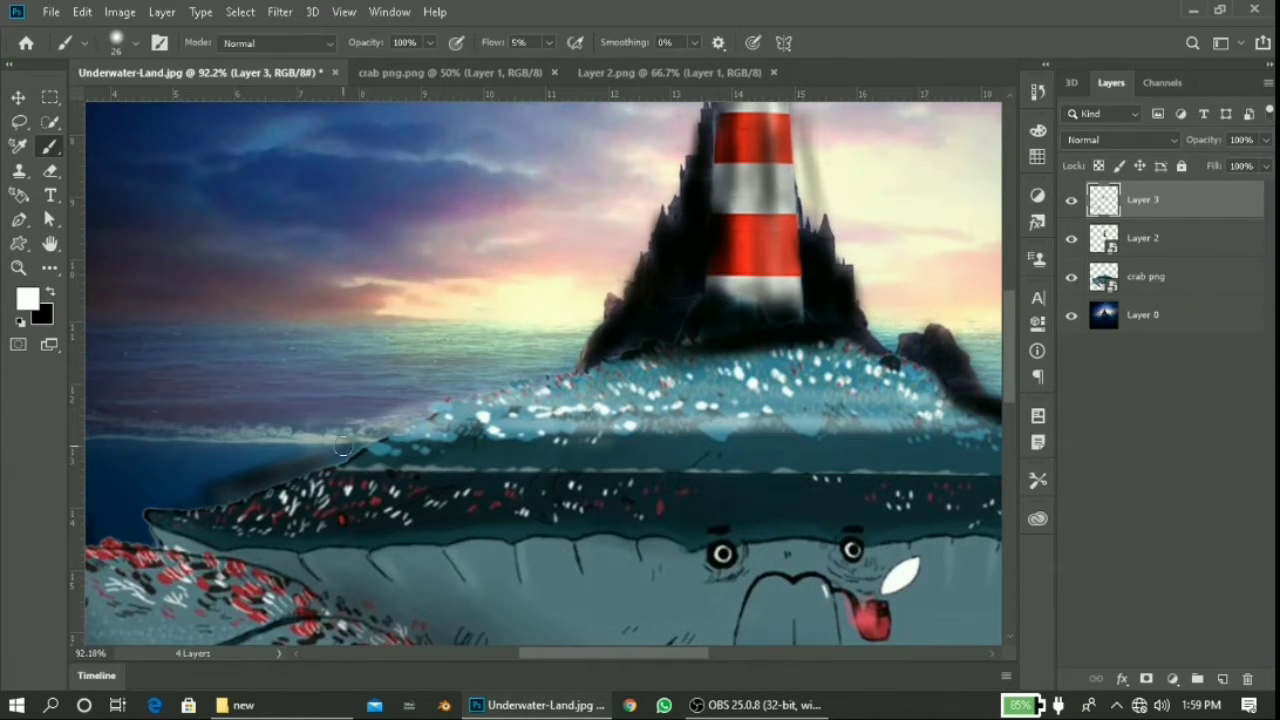
drag(342, 449, 745, 436)
scroll(670, 465, down, 3)
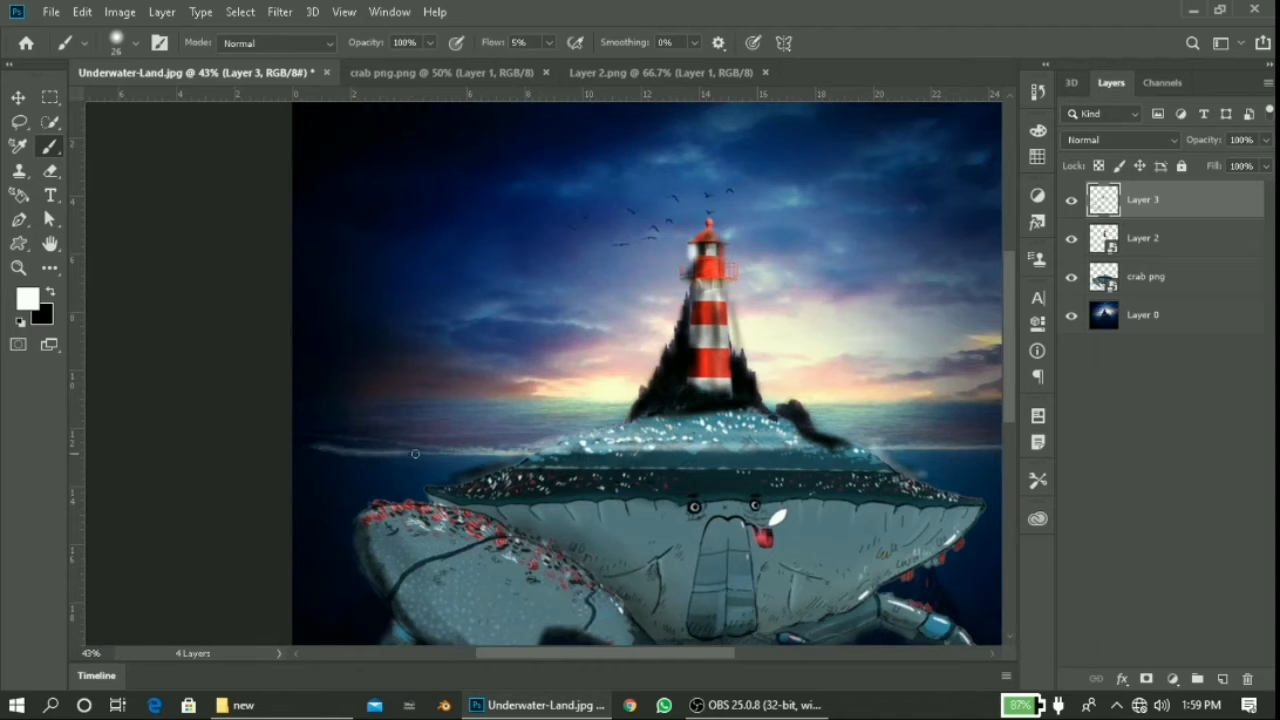
scroll(662, 527, up, 2)
drag(546, 371, 735, 375)
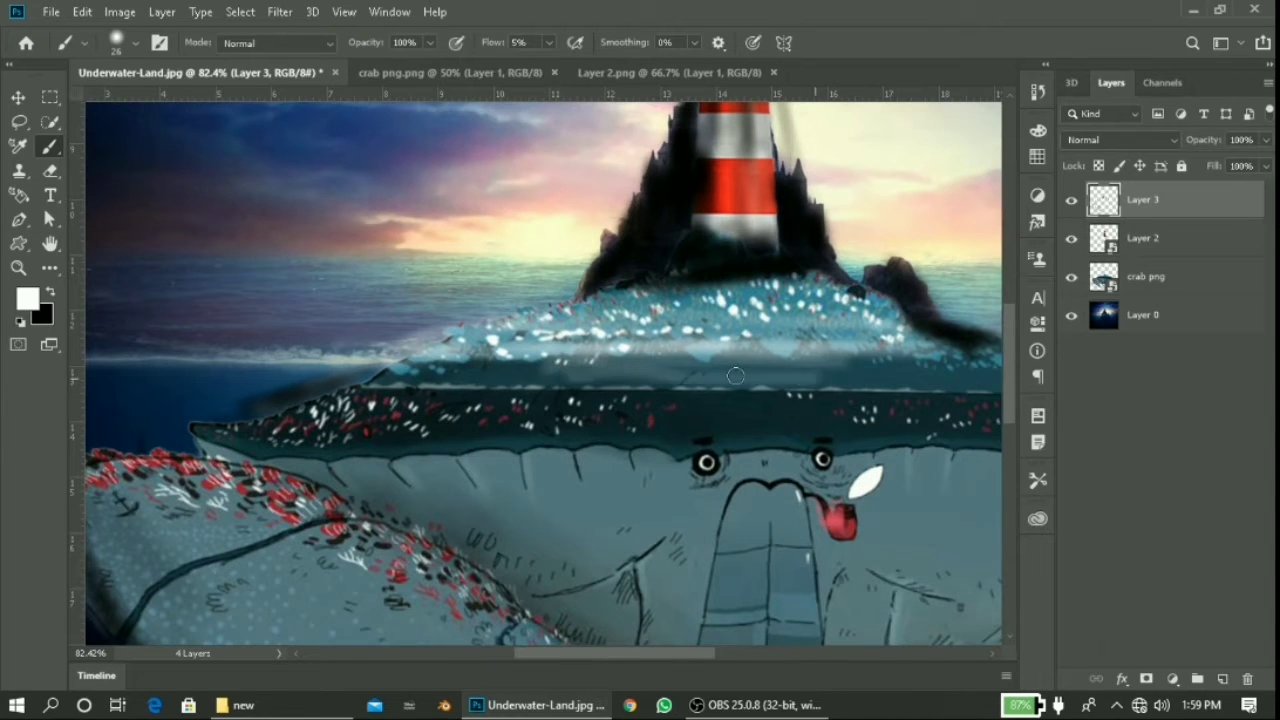
drag(513, 374, 882, 373)
scroll(893, 340, down, 2)
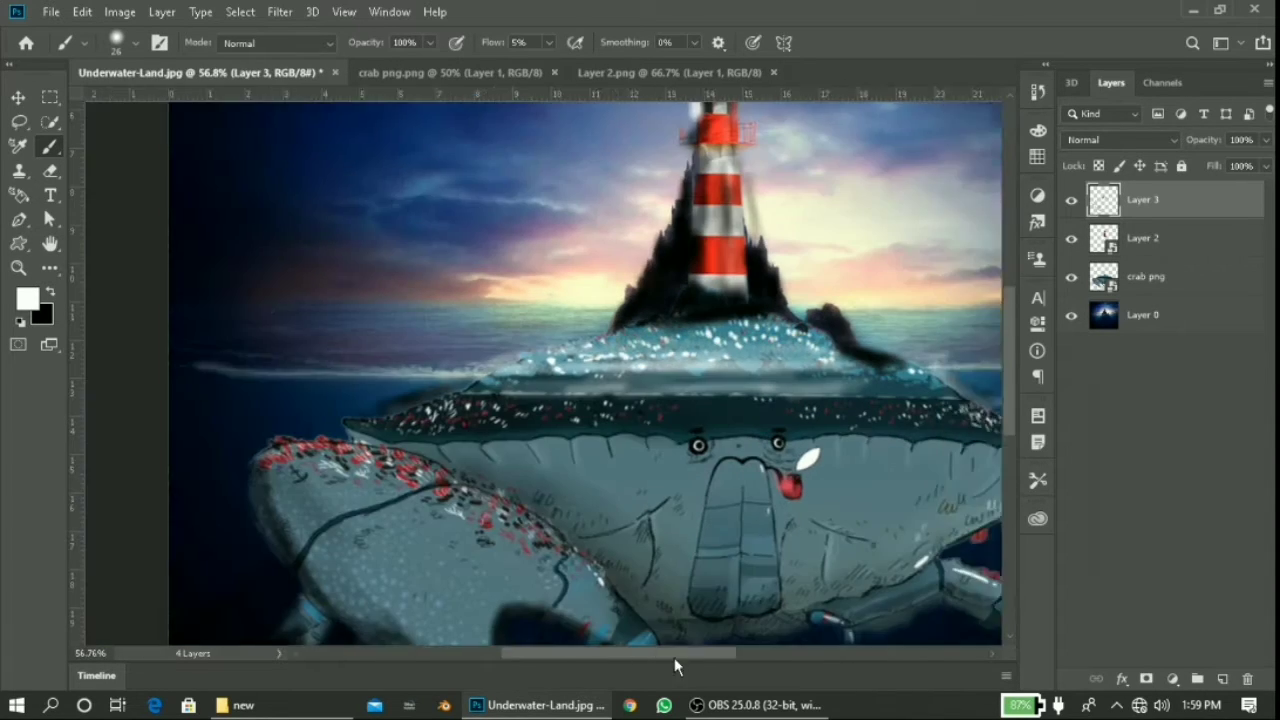
scroll(760, 345, up, 3)
mouse_move(330, 360)
mouse_down()
mouse_move(777, 337)
mouse_move(666, 366)
mouse_up()
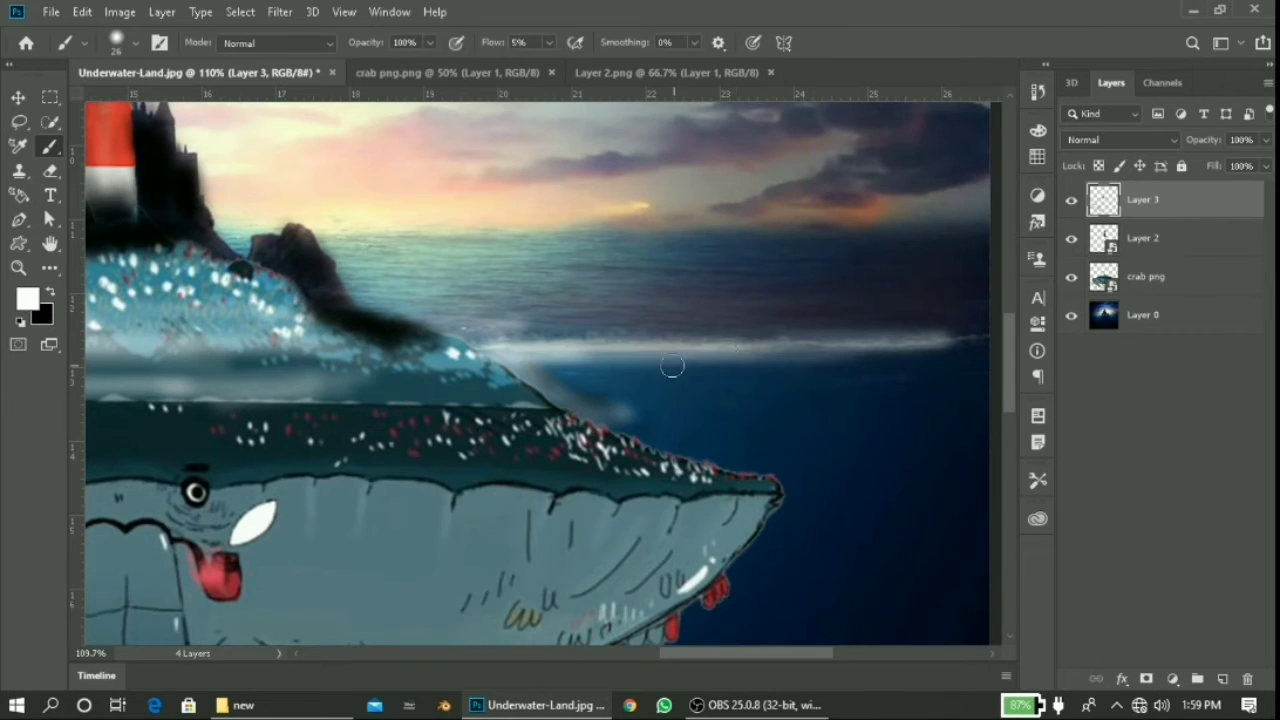
scroll(666, 366, down, 3)
scroll(780, 334, up, 3)
scroll(780, 334, up, 1)
Step: Erase the excess light streak near the crab's back and reset colours to black and white
click(50, 171)
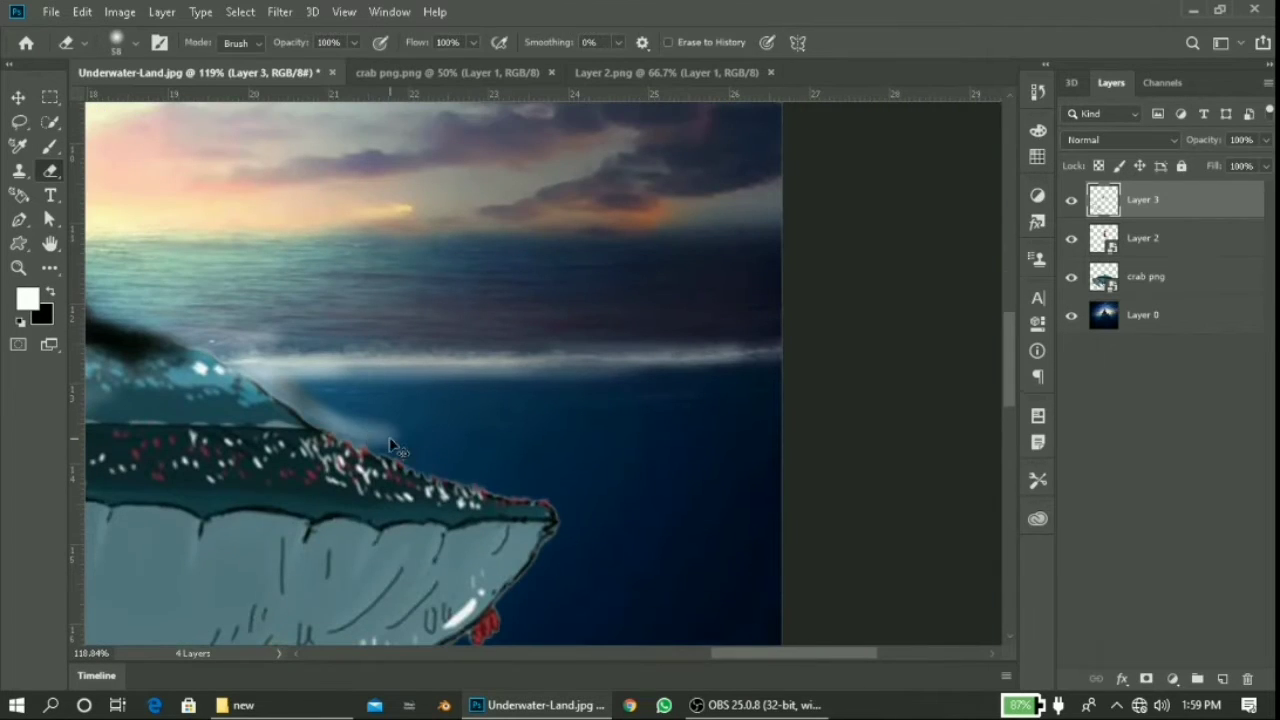
click(20, 321)
drag(313, 410, 340, 445)
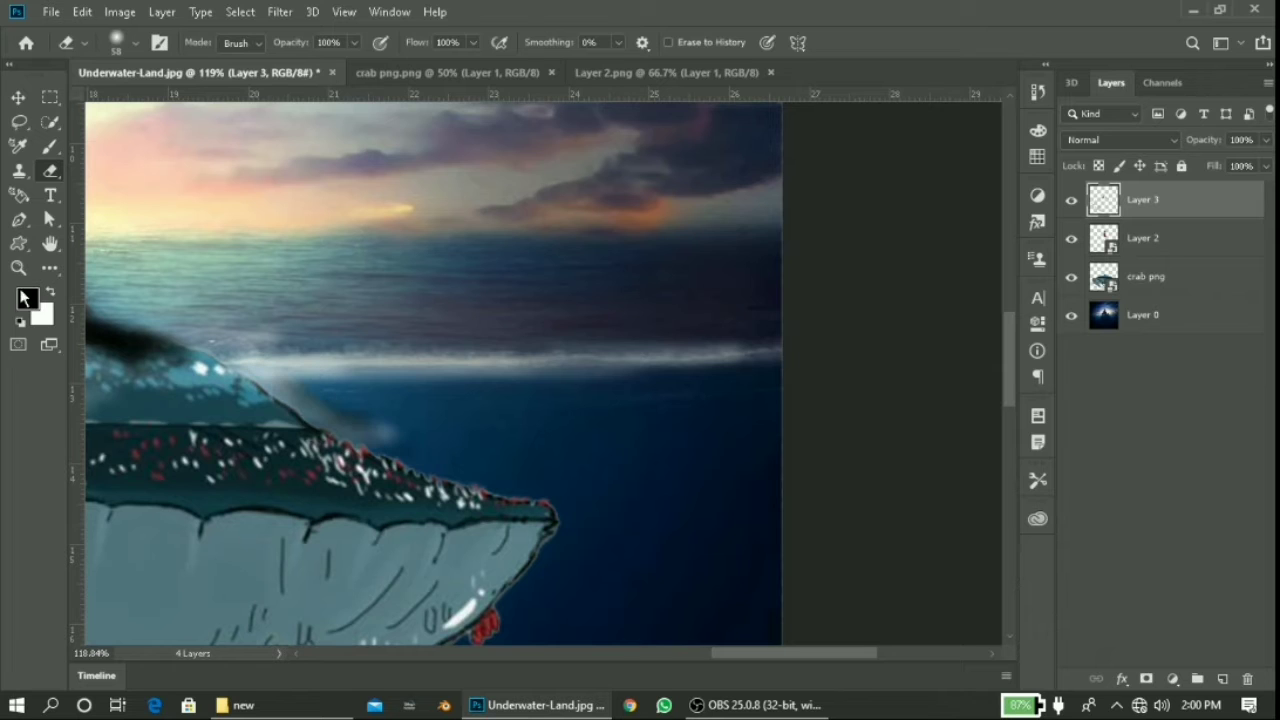
click(50, 146)
Step: Paint soft black strokes along the crab's upper shell edge, jaw line and near its eye
drag(260, 380, 453, 487)
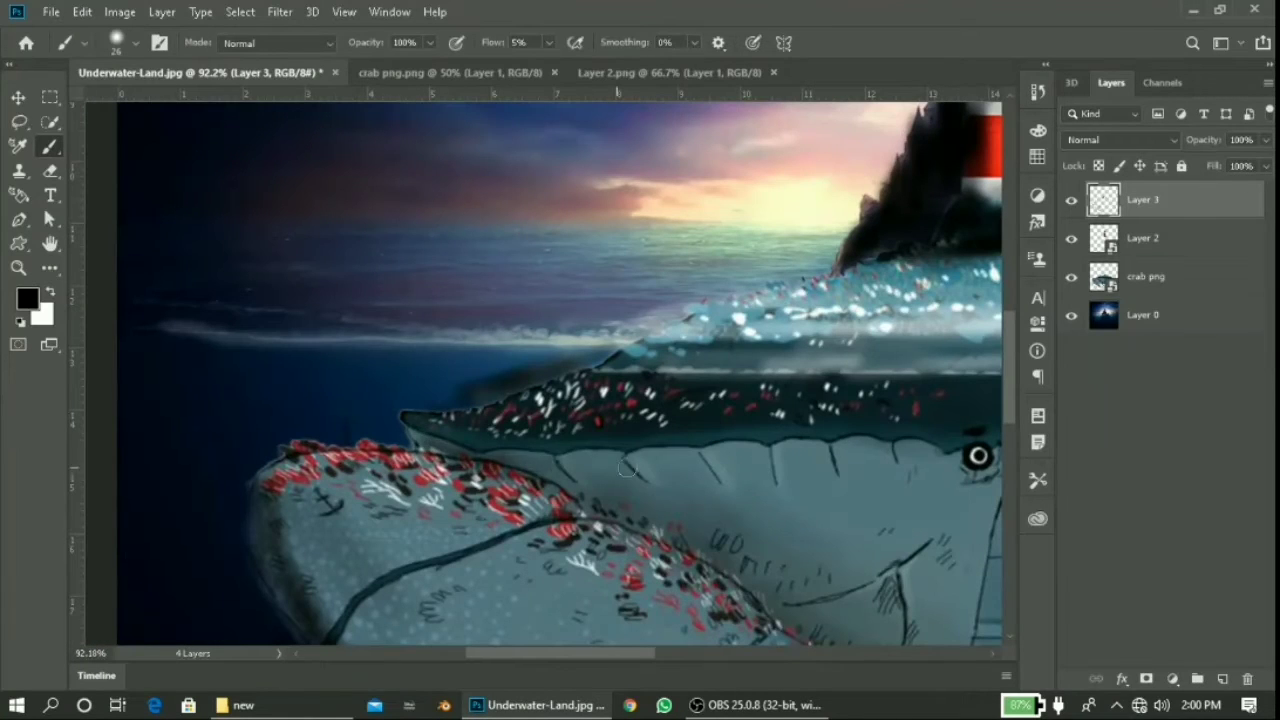
mouse_move(627, 468)
mouse_down()
mouse_move(740, 475)
mouse_move(790, 455)
mouse_move(900, 470)
mouse_move(975, 455)
mouse_up()
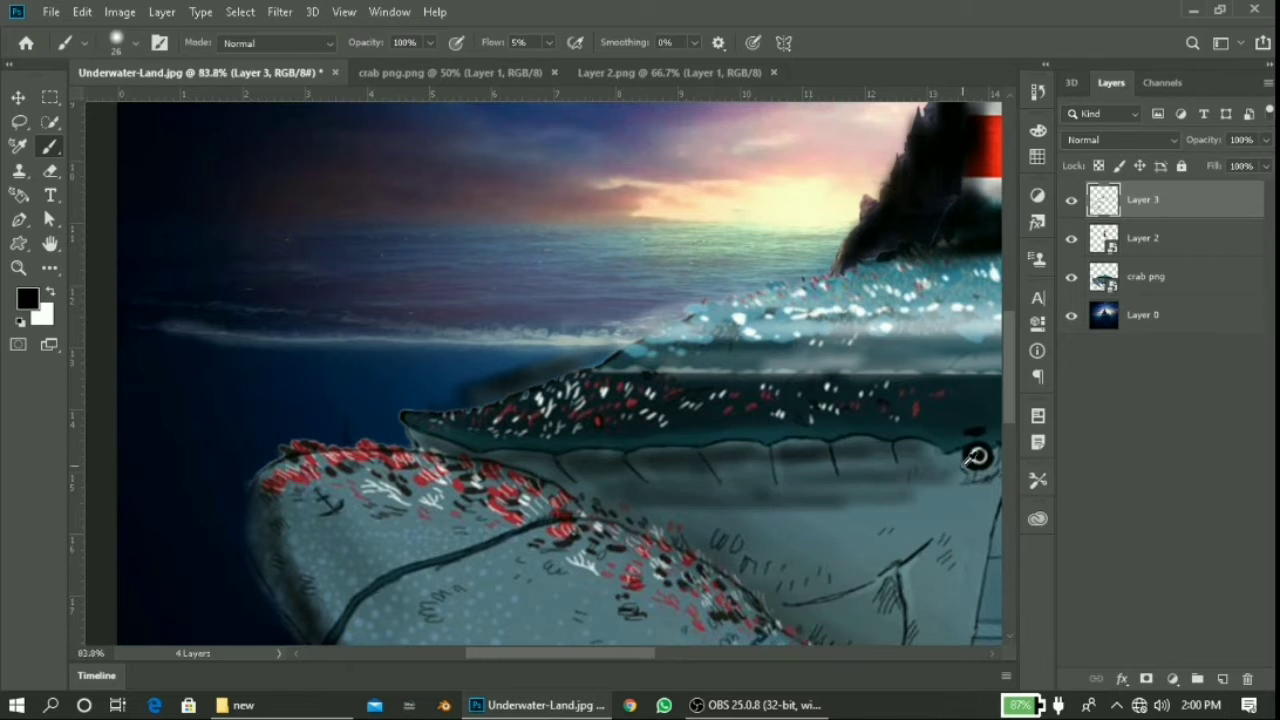
scroll(977, 457, down, 2)
scroll(410, 410, up, 3)
mouse_move(300, 445)
mouse_down()
mouse_move(418, 415)
mouse_move(955, 415)
mouse_up()
scroll(690, 428, down, 2)
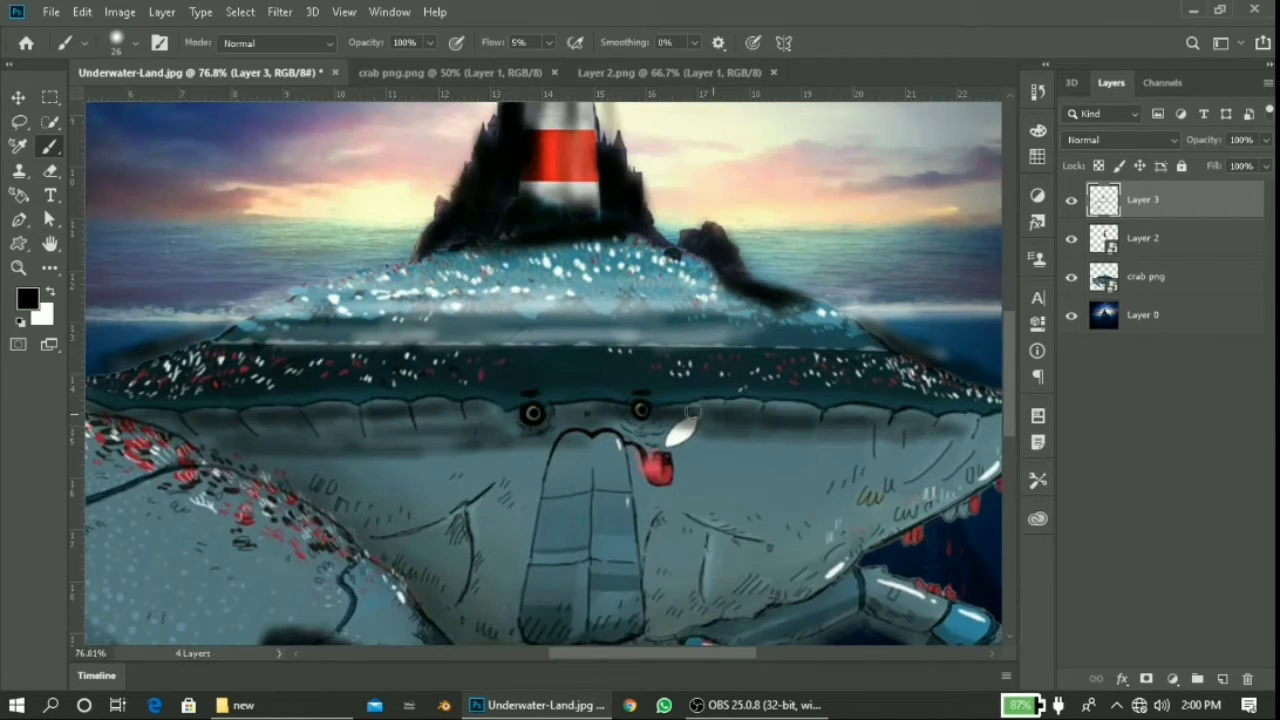
scroll(860, 440, down, 2)
scroll(860, 440, up, 3)
Step: Darken the crab's jaw edge and shade its lower claw
drag(860, 435, 752, 389)
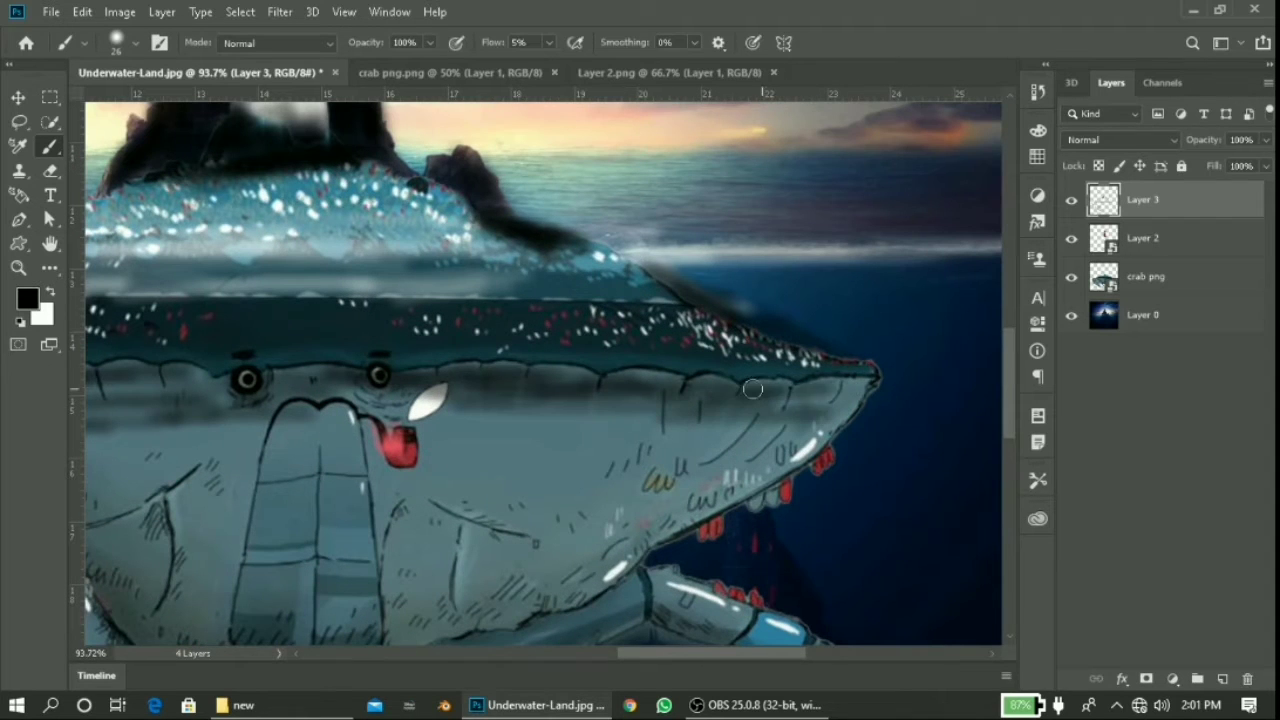
scroll(406, 630, down, 3)
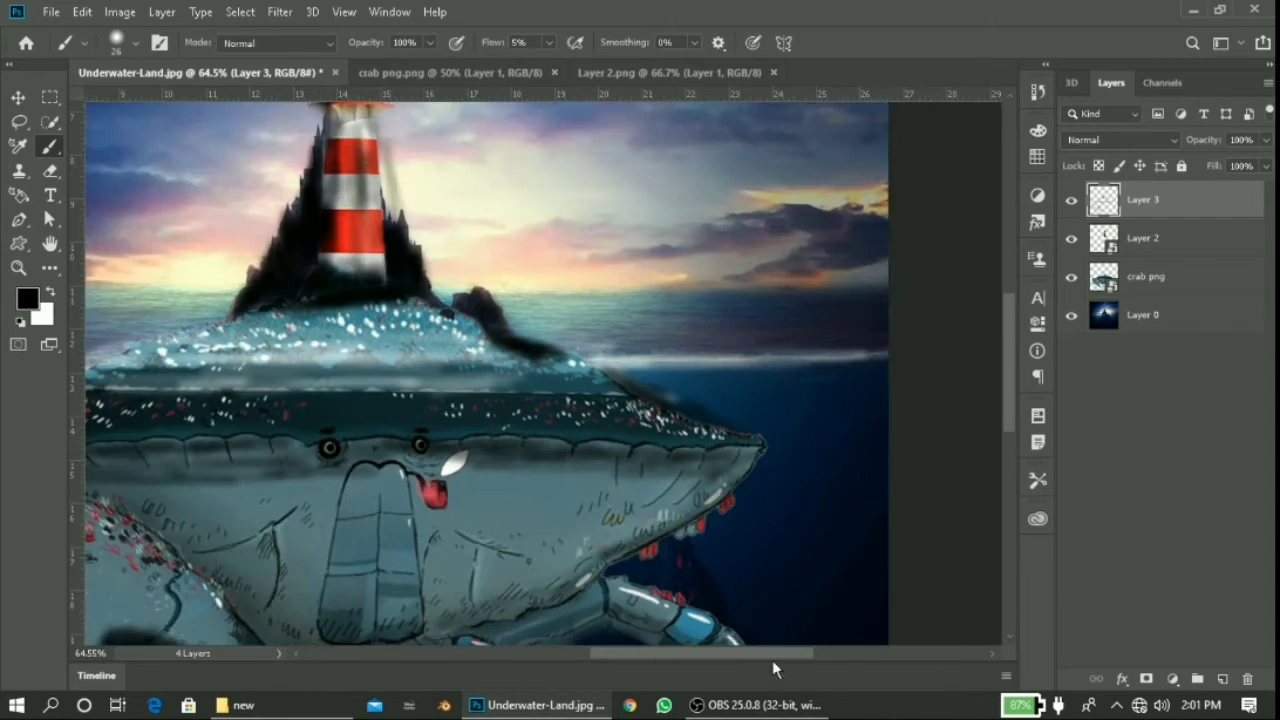
scroll(540, 425, up, 2)
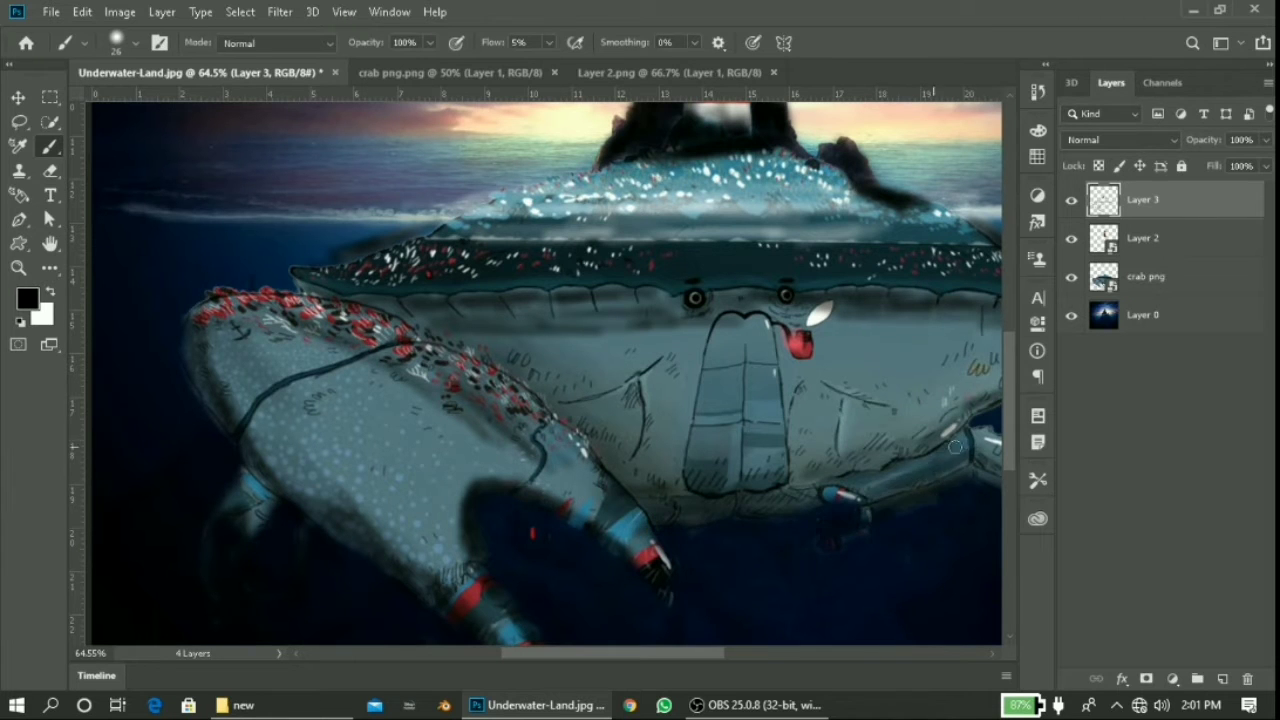
scroll(955, 447, down, 3)
scroll(518, 385, up, 2)
mouse_move(652, 417)
mouse_down()
mouse_move(680, 423)
mouse_move(688, 500)
mouse_up()
scroll(616, 310, down, 2)
scroll(575, 455, down, 2)
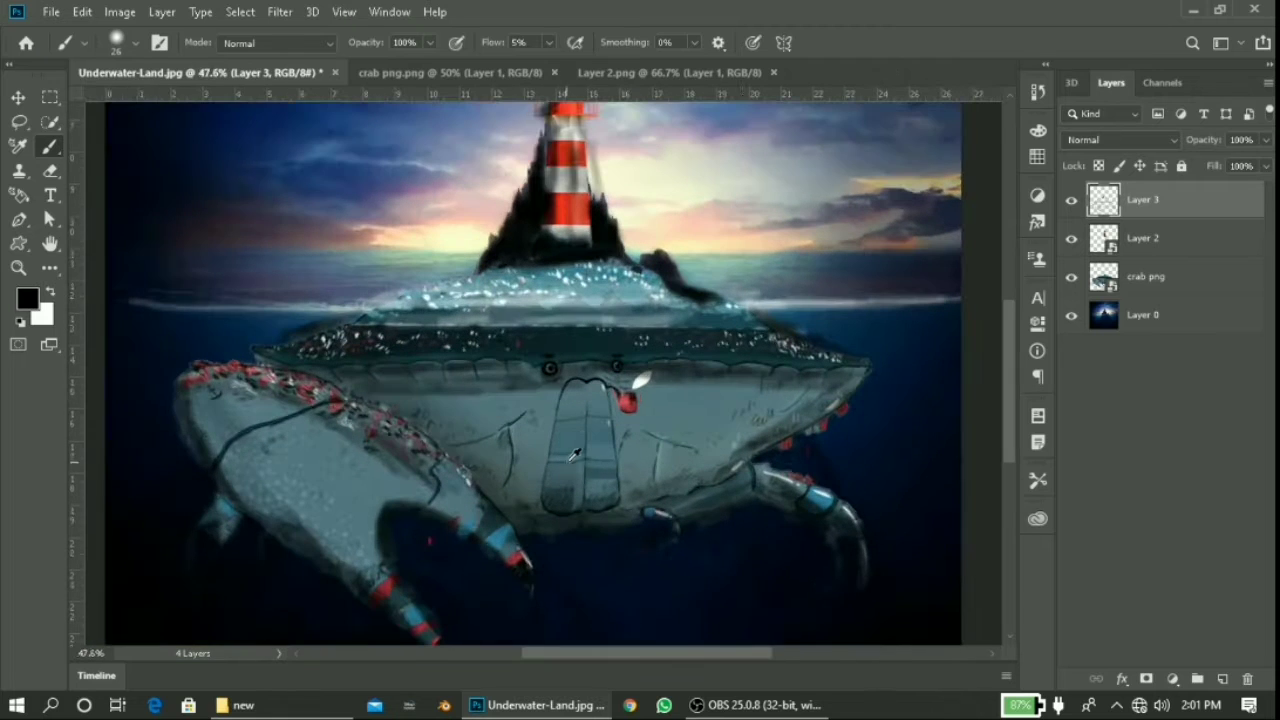
Step: Lower the crab png layer's brightness to -31 with Brightness/Contrast
click(1160, 287)
click(82, 11)
click(440, 72)
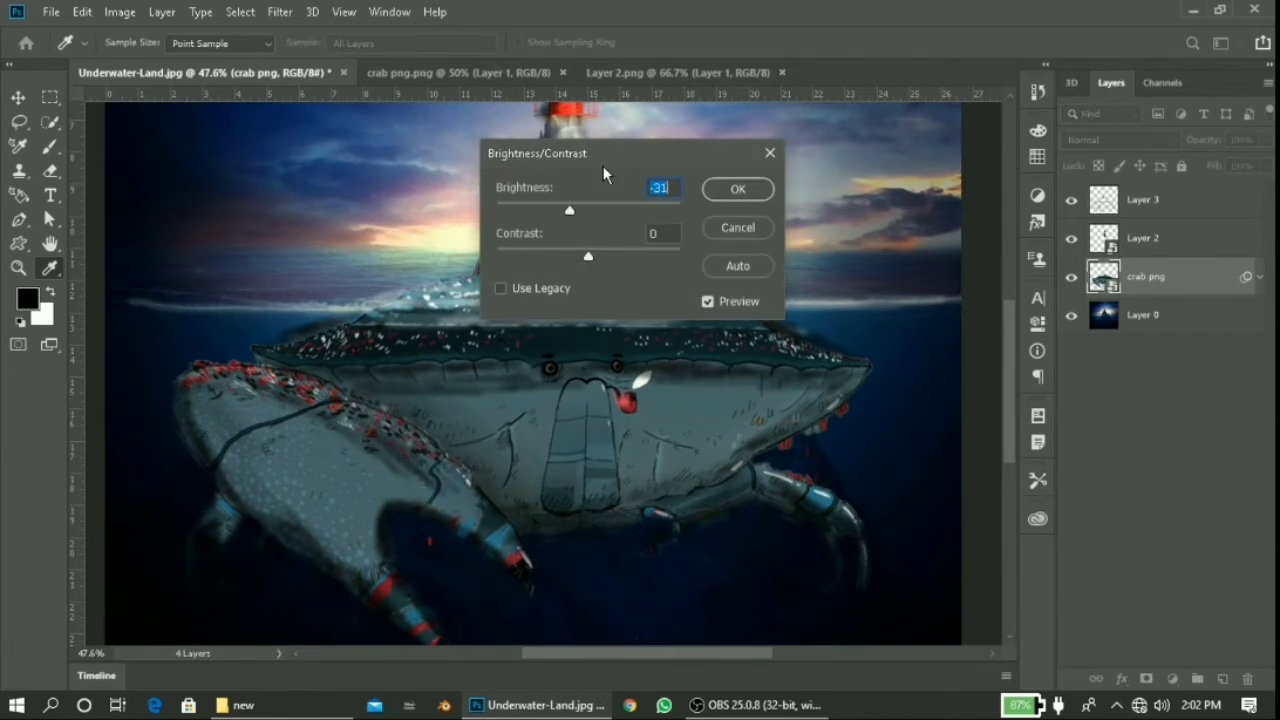
drag(825, 203, 806, 203)
drag(815, 249, 945, 233)
click(975, 183)
Step: Shift the crab's hue to -57 and adjust saturation in Hue/Saturation, tinting it green
click(120, 11)
click(340, 175)
drag(873, 285, 911, 282)
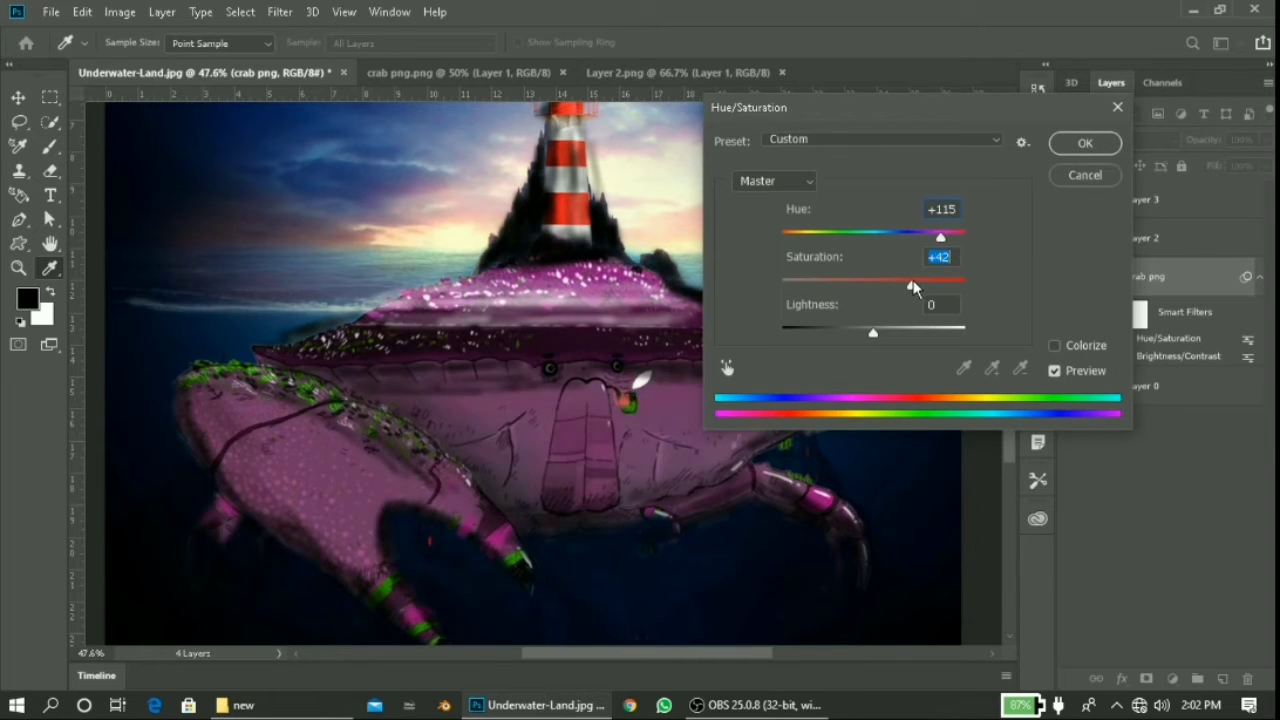
mouse_move(945, 235)
mouse_down()
mouse_move(823, 235)
mouse_move(768, 257)
mouse_move(832, 232)
mouse_up()
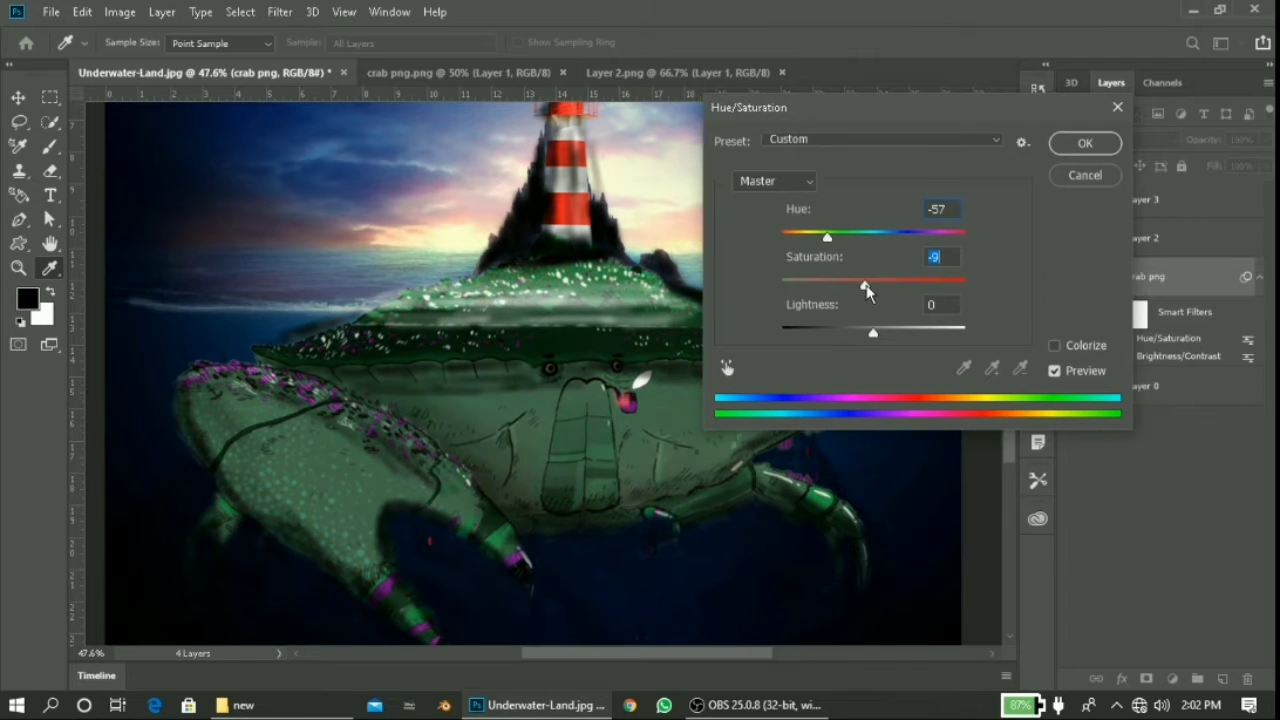
Step: Confirm the Hue/Saturation change and go back to brush painting on Layer 3
key(Return)
key(b)
scroll(600, 400, up, 5)
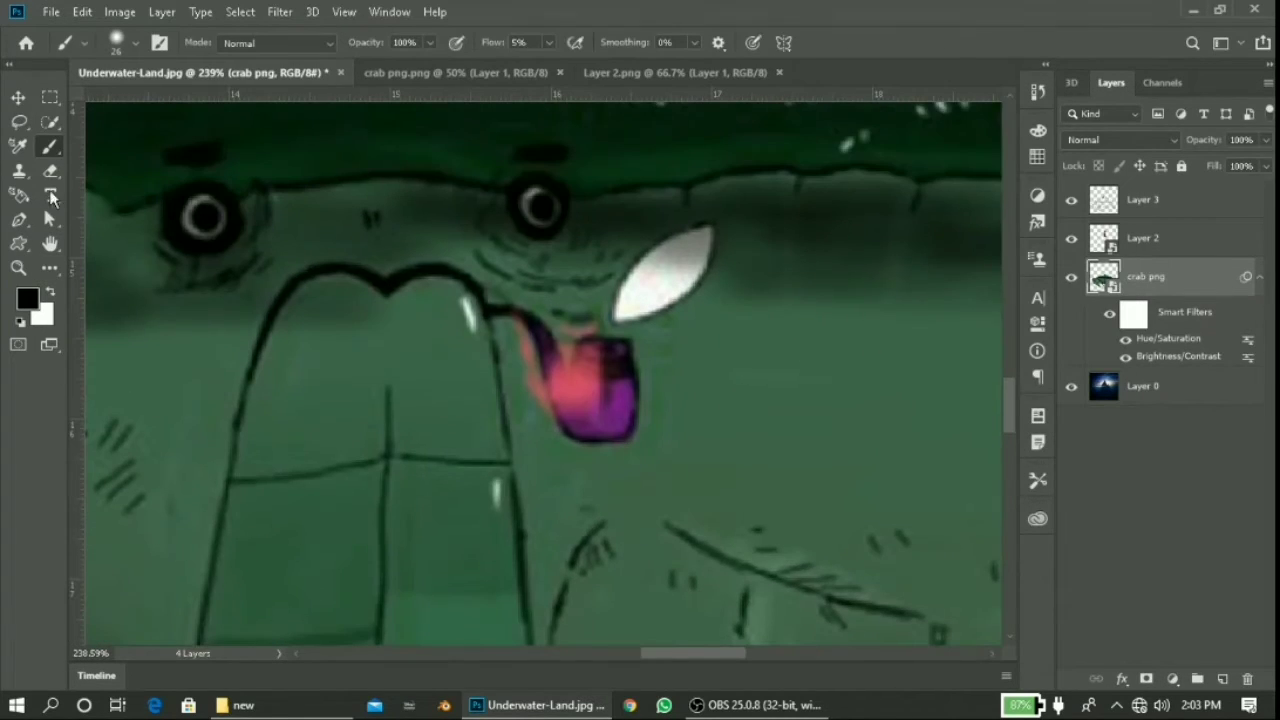
click(1038, 135)
click(1140, 199)
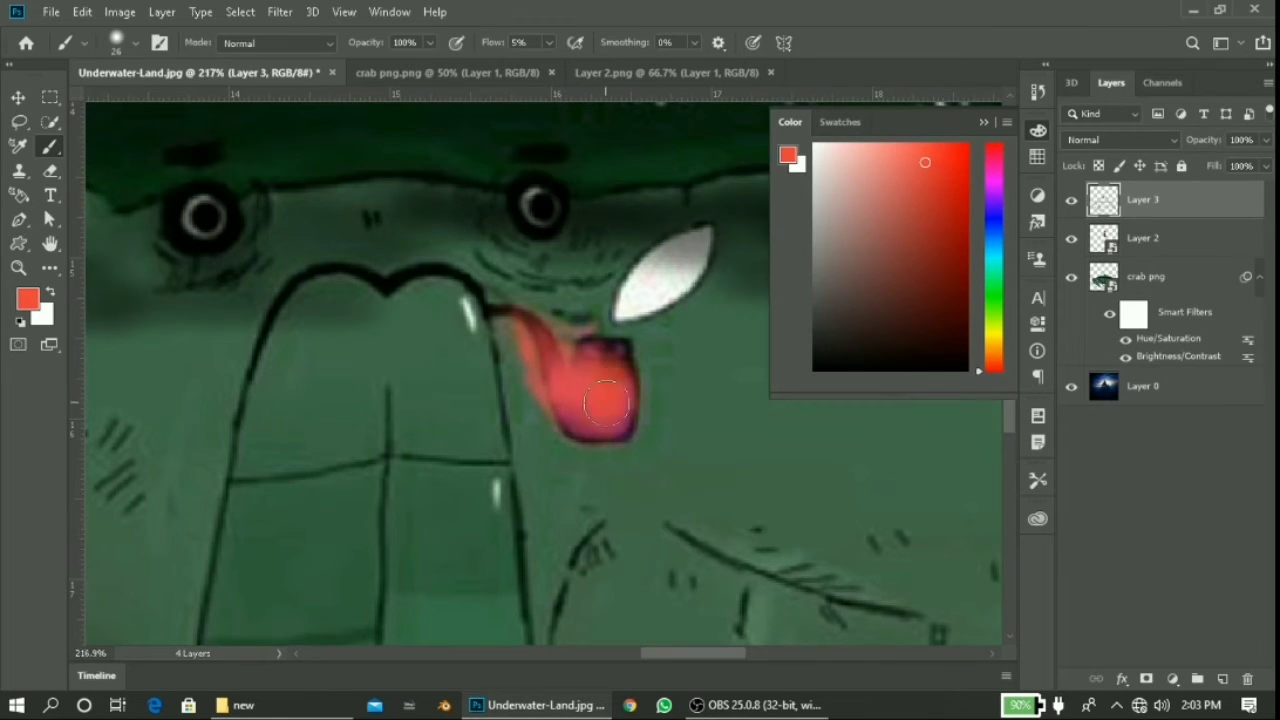
Step: Use the Eraser to tidy stray paint around the crab's tongue
scroll(606, 403, down, 2)
key(e)
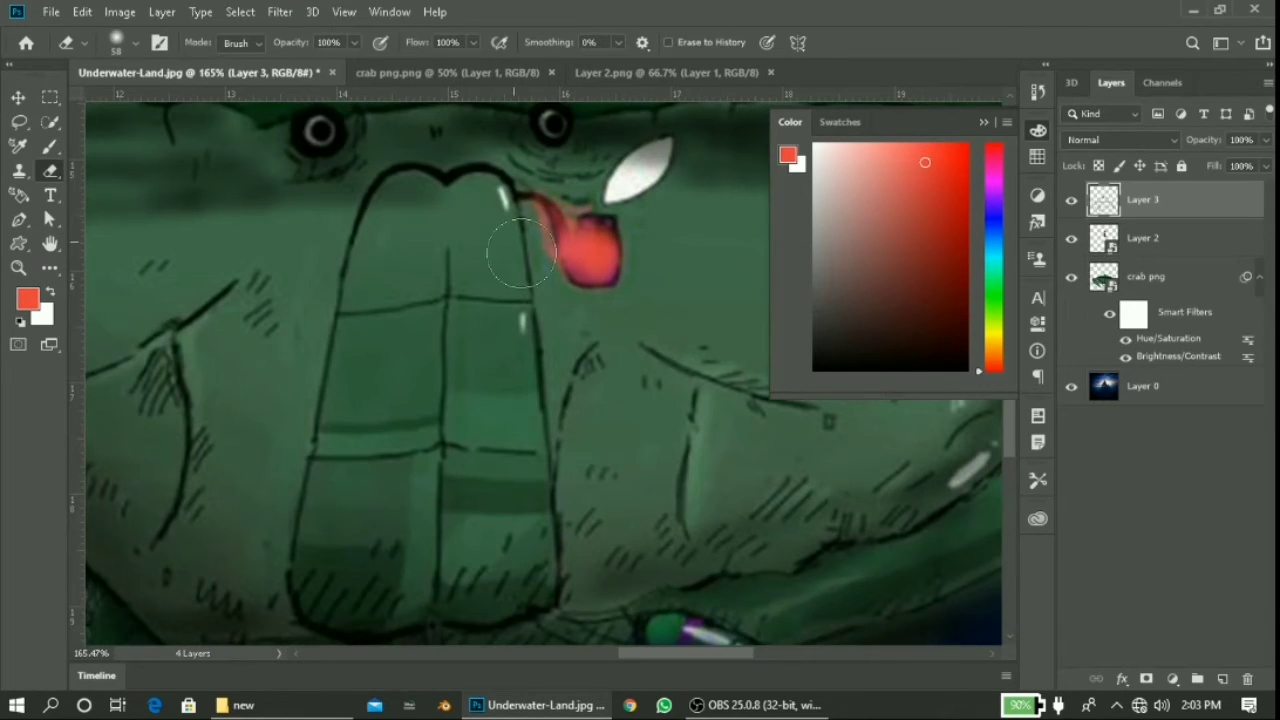
scroll(563, 315, down, 3)
scroll(604, 240, down, 4)
scroll(877, 434, up, 1)
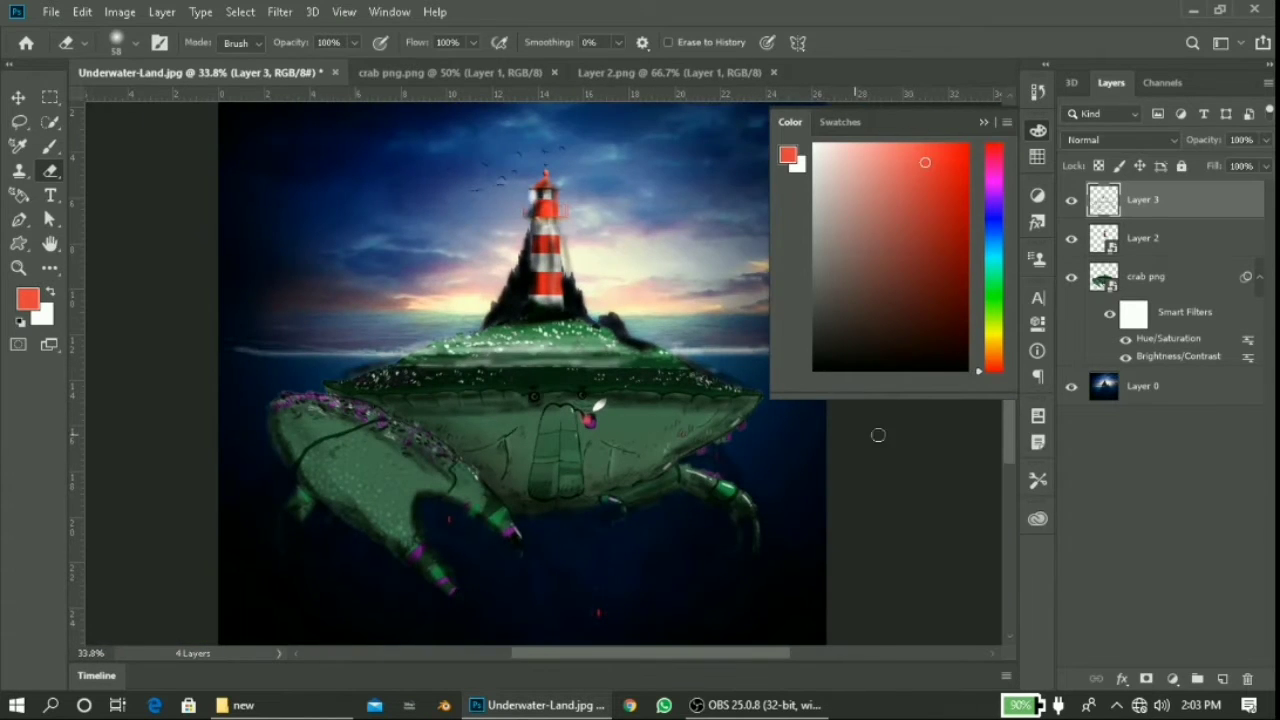
Step: Select Layer 0 and drag the sunken ship PNG from the source folder into the scene
click(1180, 391)
click(240, 705)
scroll(800, 230, down, 3)
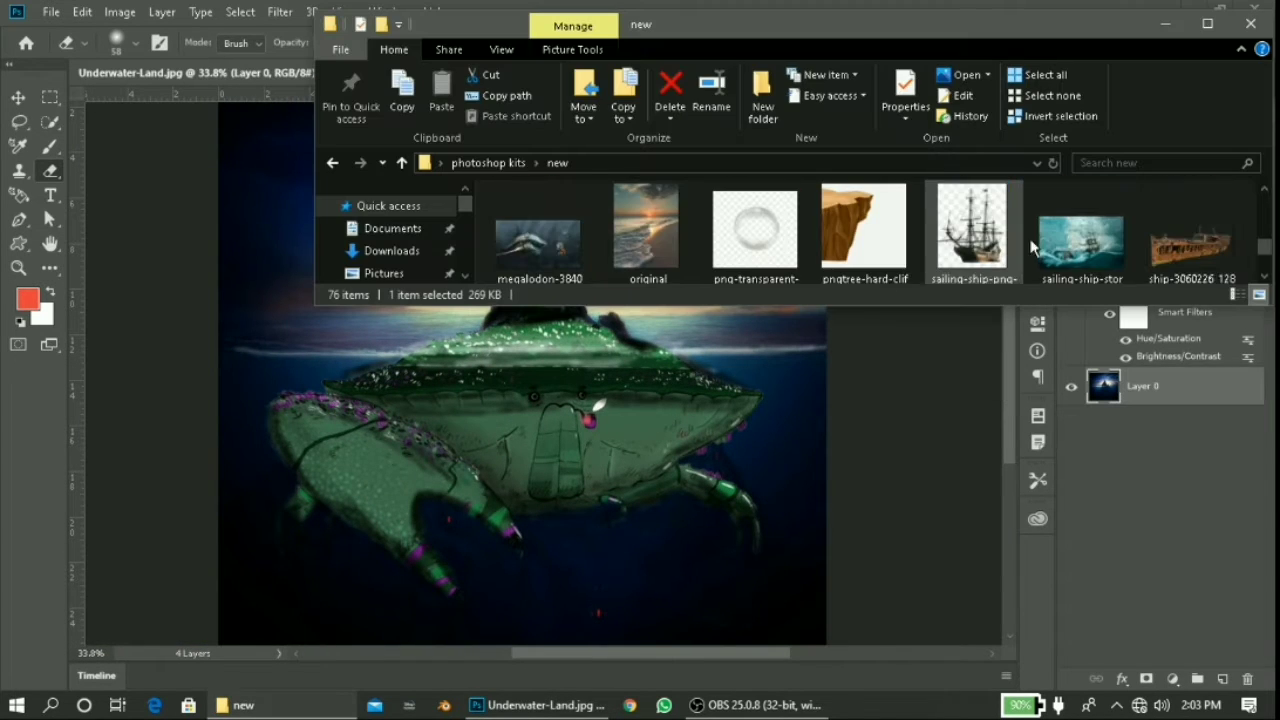
mouse_move(986, 214)
mouse_down()
mouse_move(577, 372)
mouse_move(677, 582)
mouse_up()
Step: Move the ship below the crab, tilt and shrink it to 60%, and fade it to 23% opacity
drag(840, 478, 835, 525)
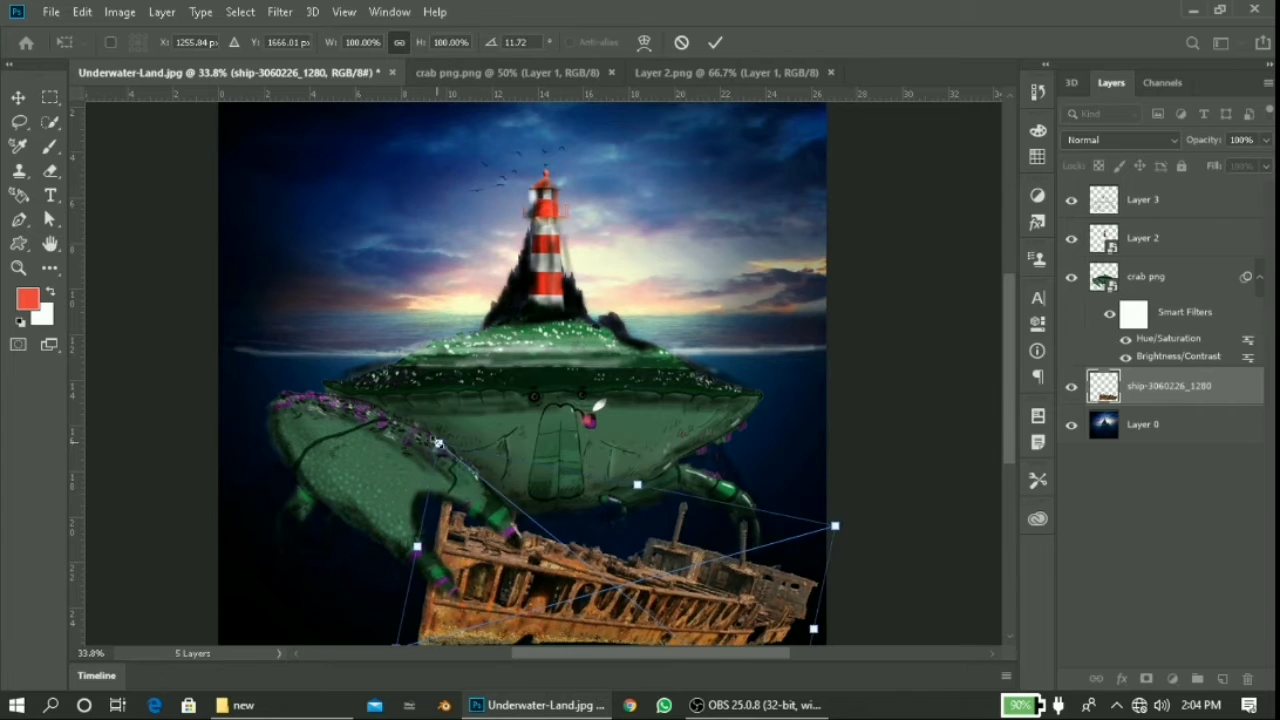
drag(420, 440, 587, 535)
mouse_move(1208, 165)
mouse_down()
mouse_move(1197, 165)
mouse_move(1237, 197)
mouse_up()
key(Return)
key(e)
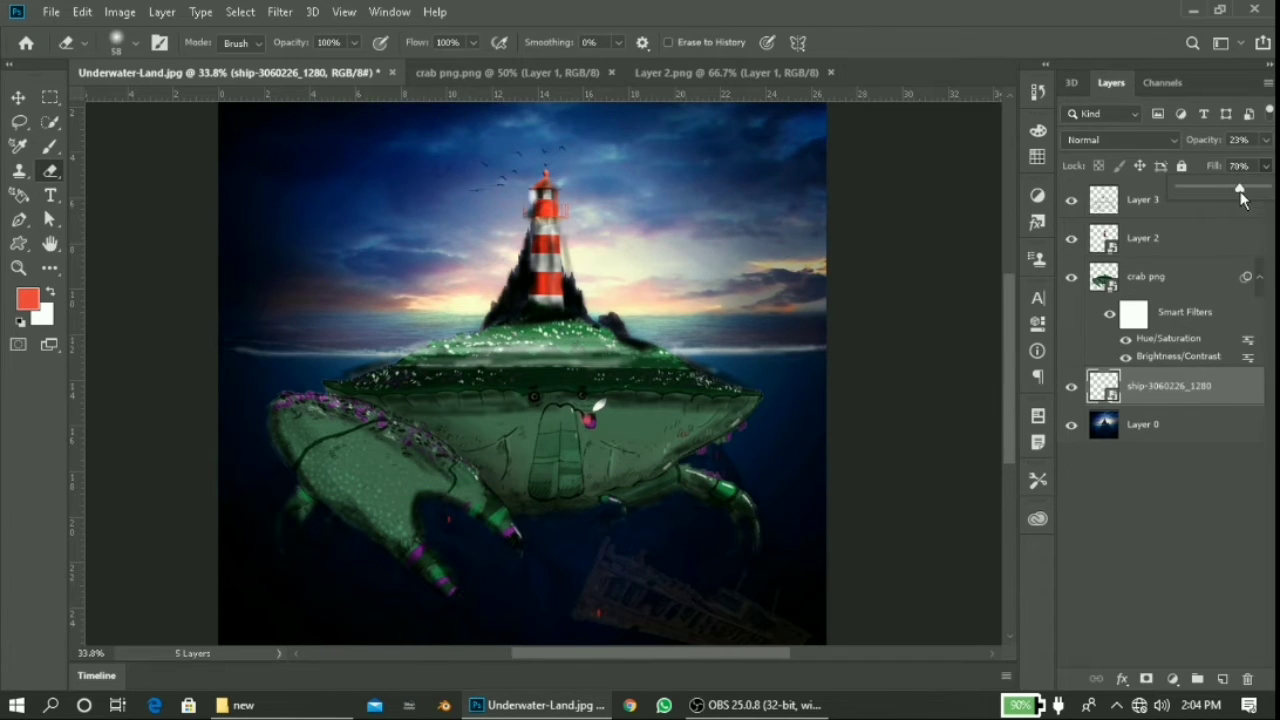
Step: Apply Brightness/Contrast and Hue/Saturation adjustments to the ship layer
click(120, 11)
click(360, 56)
key(Return)
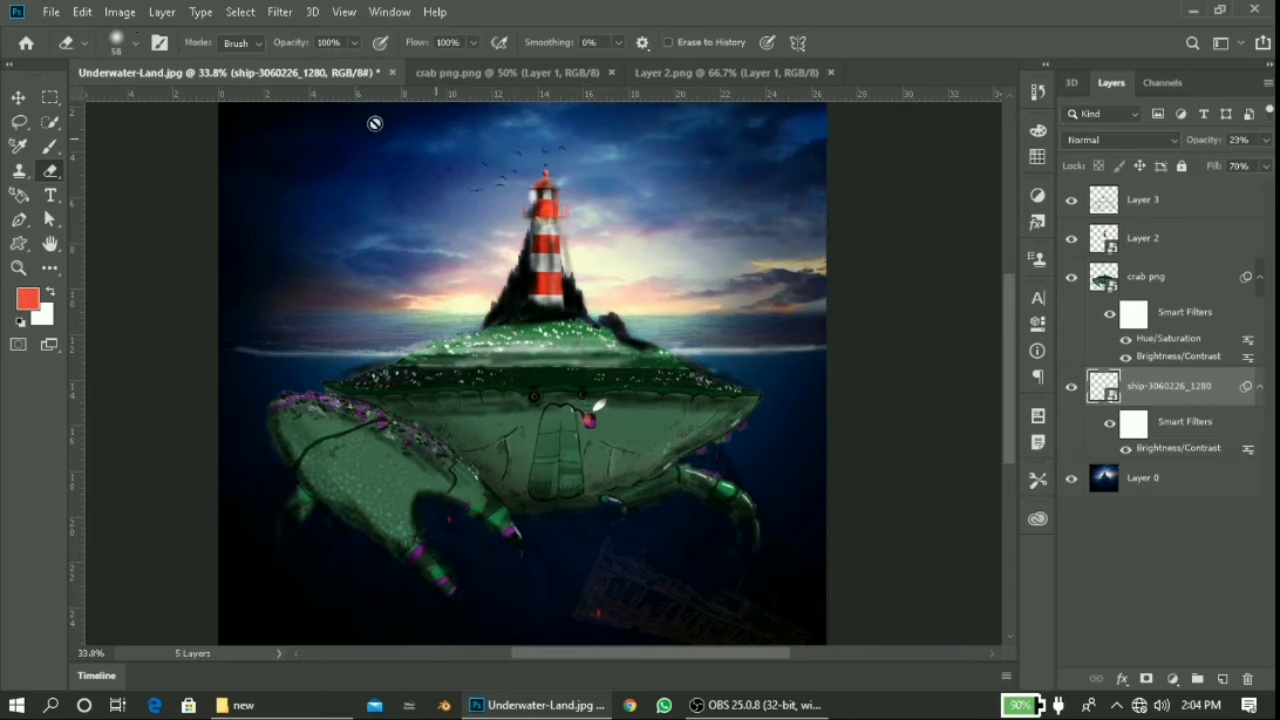
click(120, 11)
click(420, 132)
click(1085, 143)
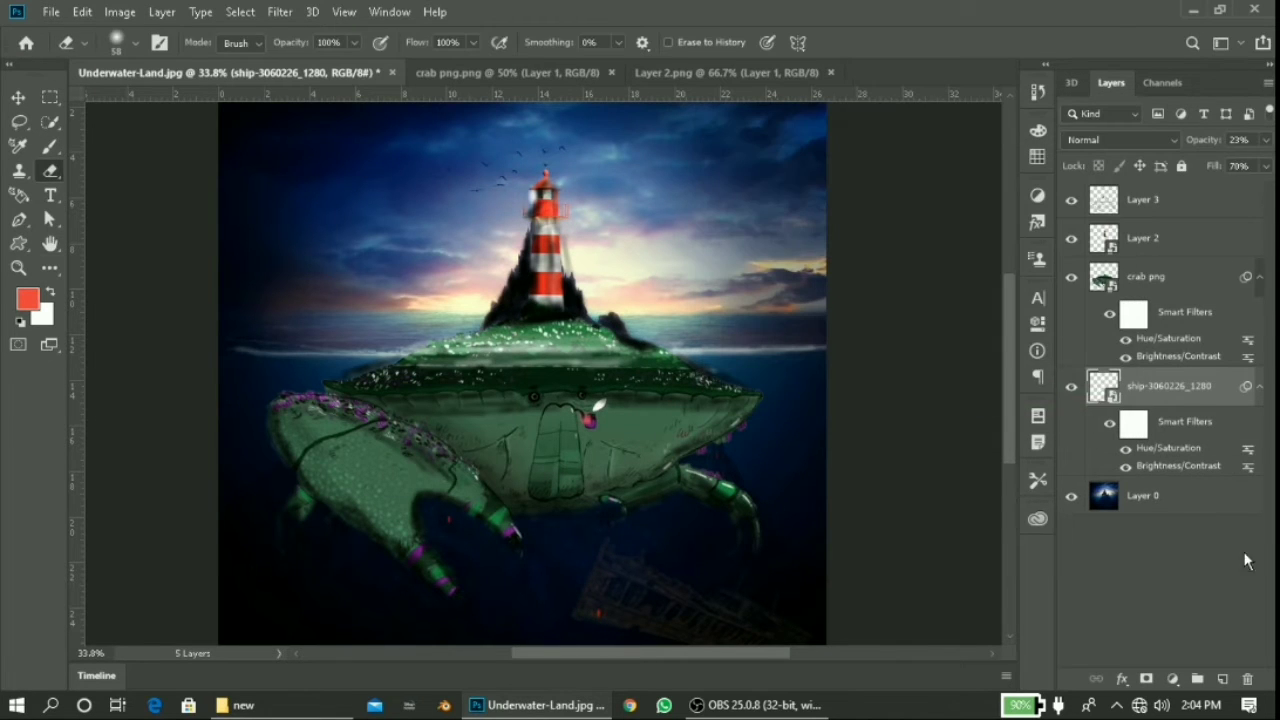
Step: Select background Layer 0 and begin a Brightness/Contrast adjustment on it
click(1142, 495)
click(120, 11)
click(360, 56)
Step: Confirm the background's Brightness/Contrast, then apply Hue/Saturation with Hue -52, Saturation -18, Lightness -17
click(1082, 369)
click(120, 11)
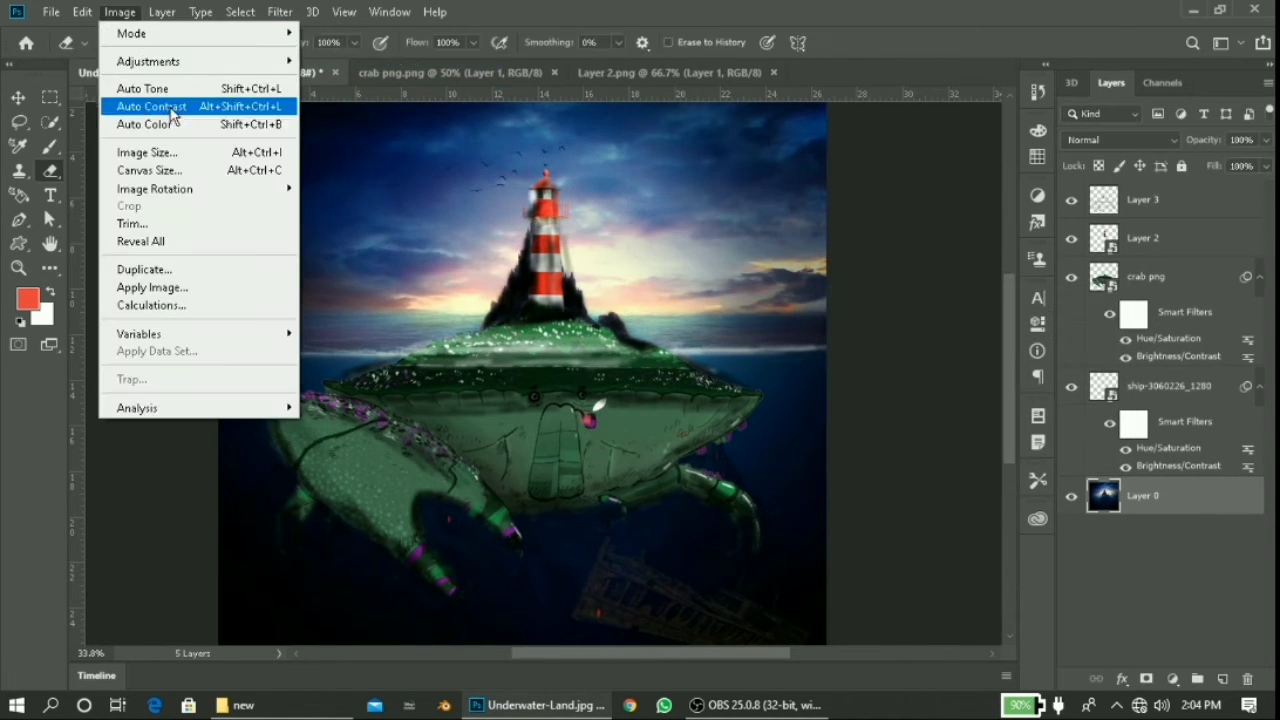
click(420, 160)
drag(895, 250, 1038, 249)
drag(1008, 361, 966, 361)
drag(1001, 463, 992, 458)
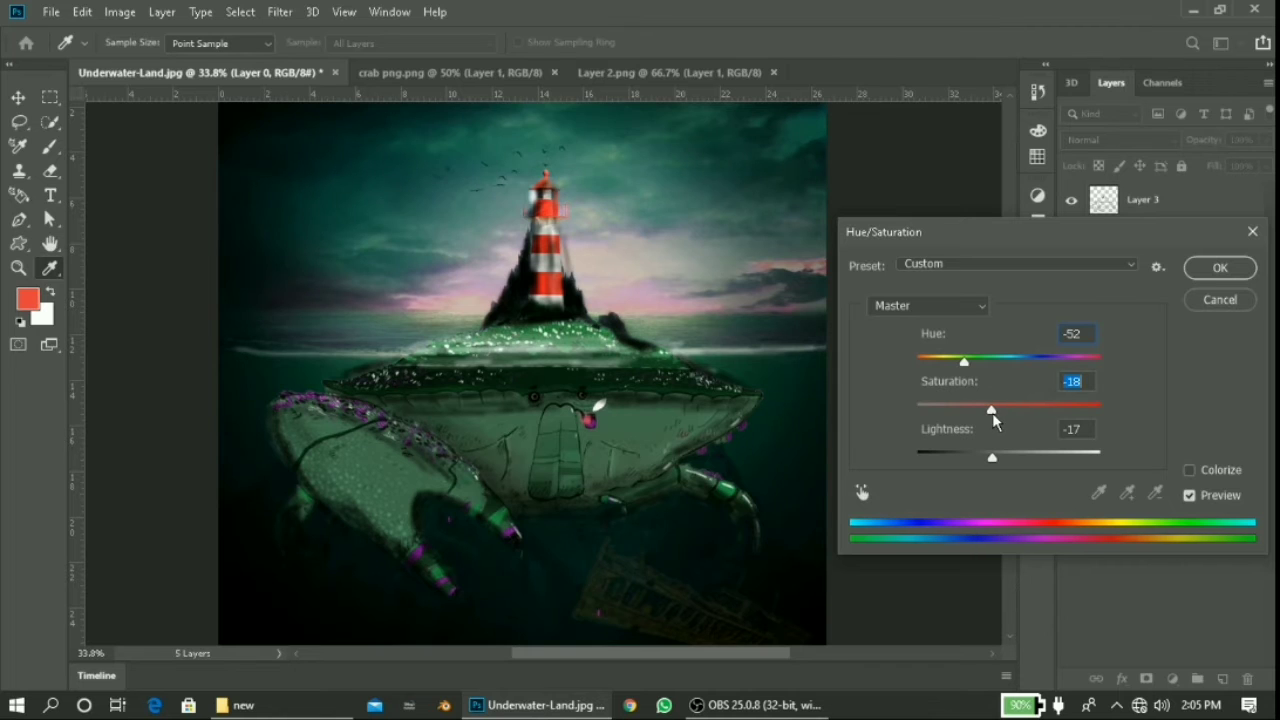
key(Return)
Step: Paint dark shading over the lighthouse on Layer 3 with a black soft brush
key(b)
key(d)
scroll(370, 310, up, 5)
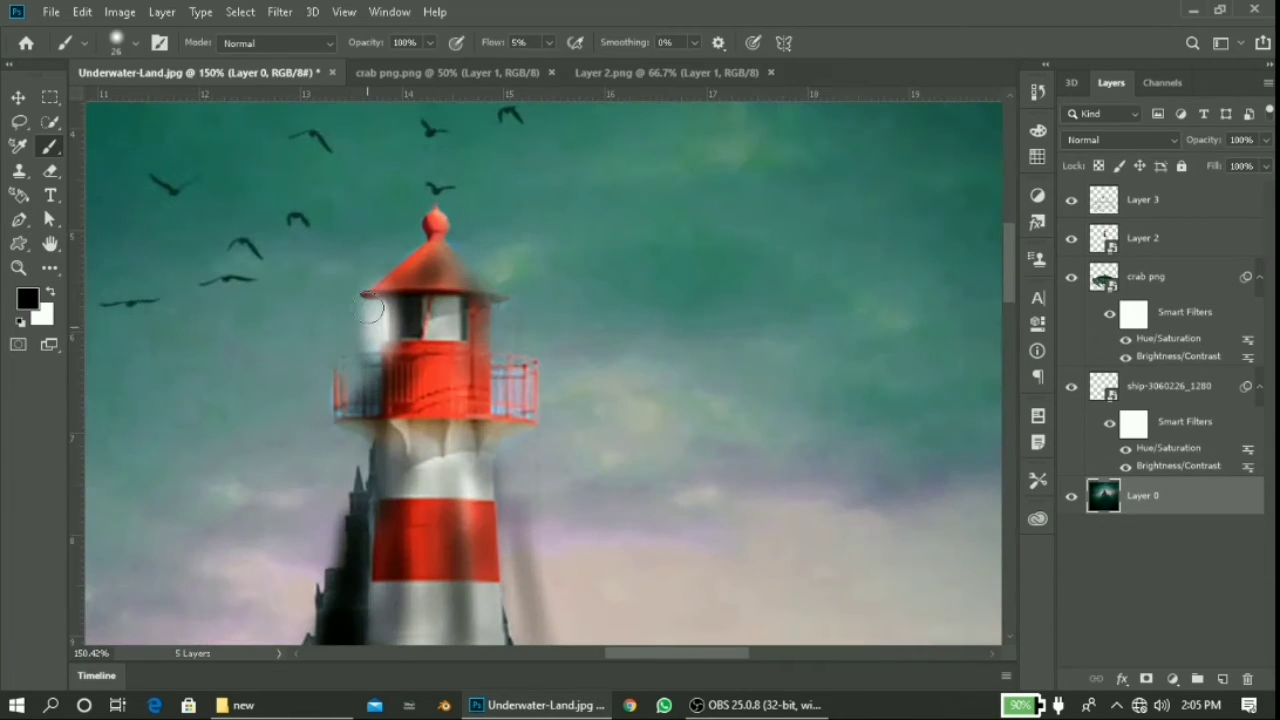
click(1163, 247)
click(1150, 199)
drag(360, 300, 480, 400)
Step: Zoom in and out on the composition and add one more brush drag on the canvas
scroll(430, 440, down, 5)
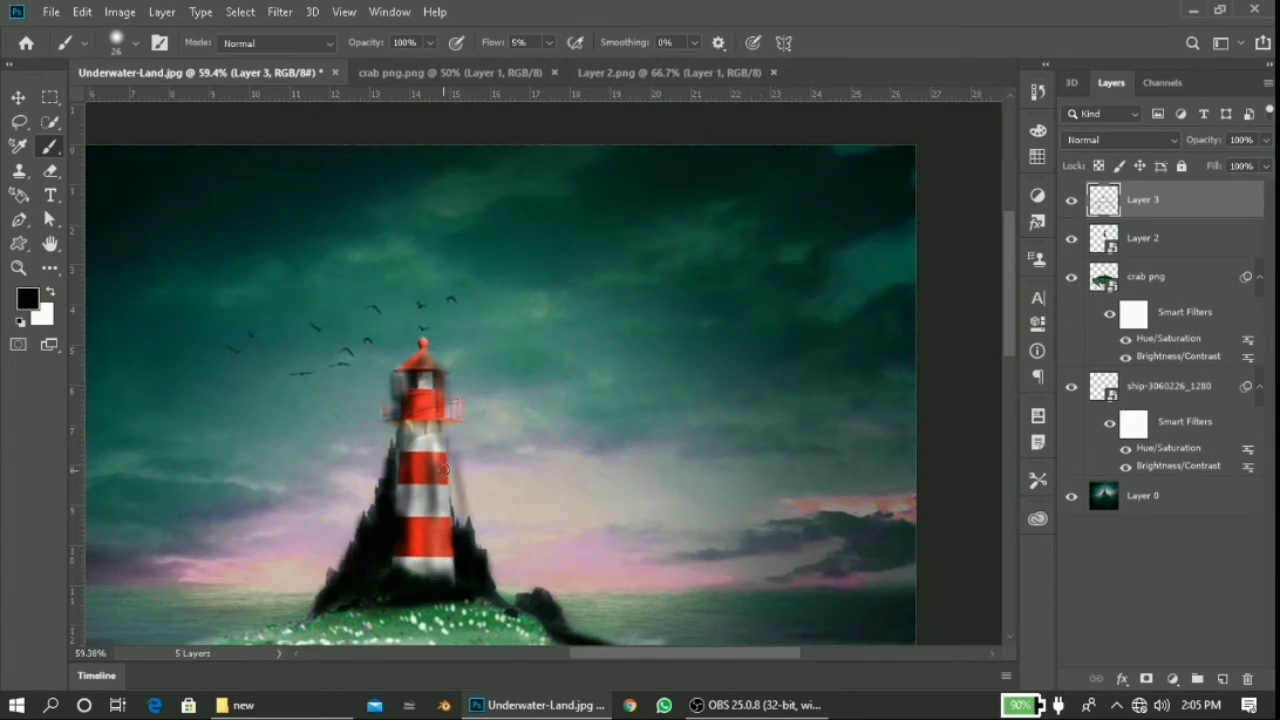
scroll(443, 563, down, 1)
scroll(364, 315, up, 3)
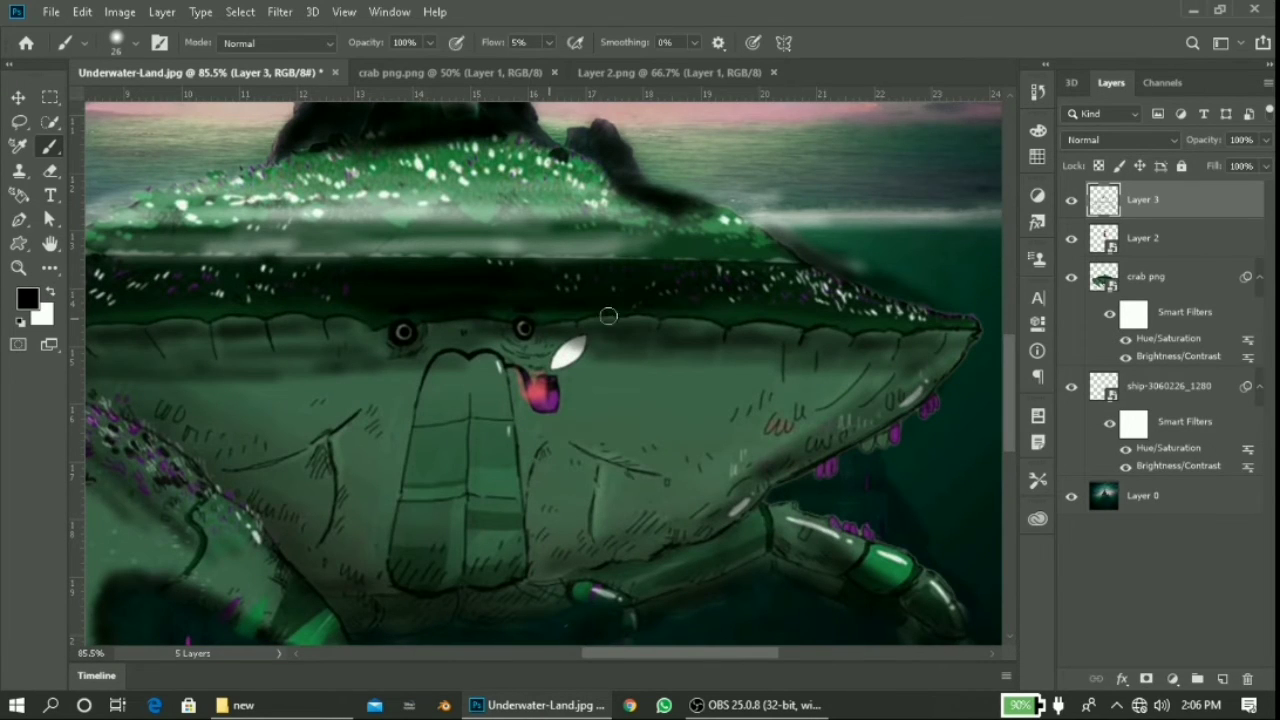
drag(683, 653, 603, 660)
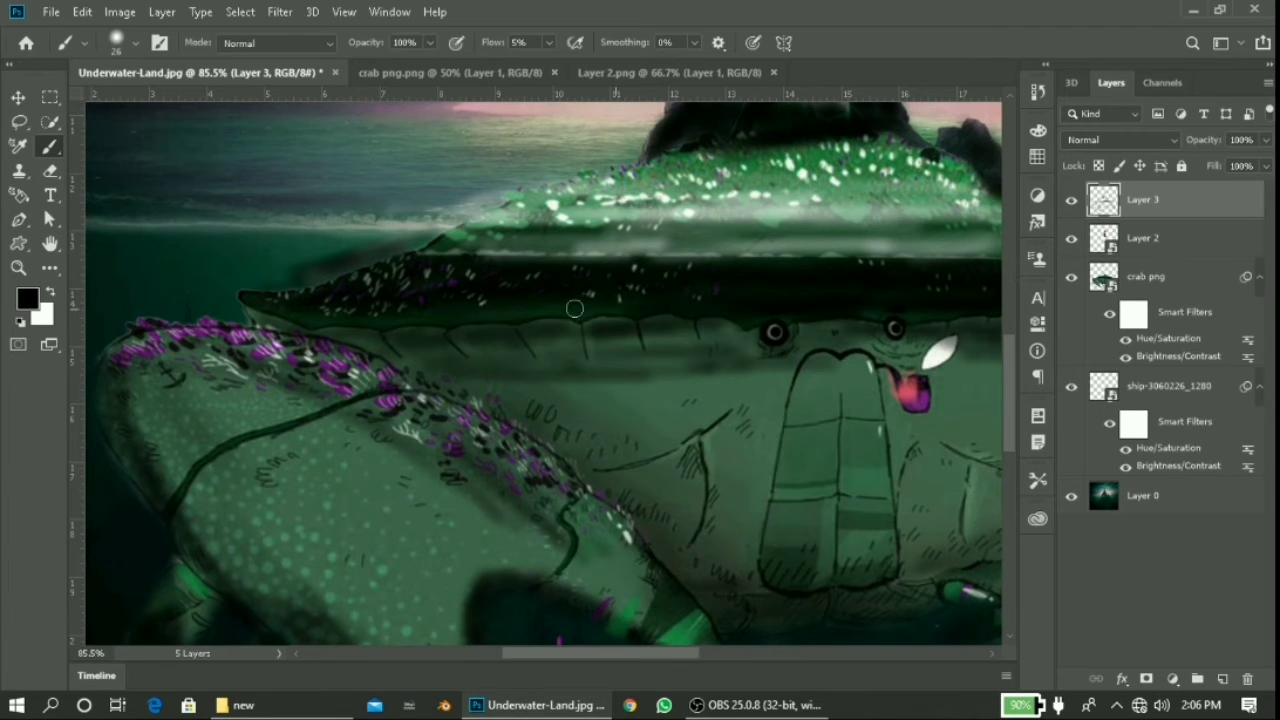
scroll(578, 290, down, 3)
scroll(887, 370, up, 2)
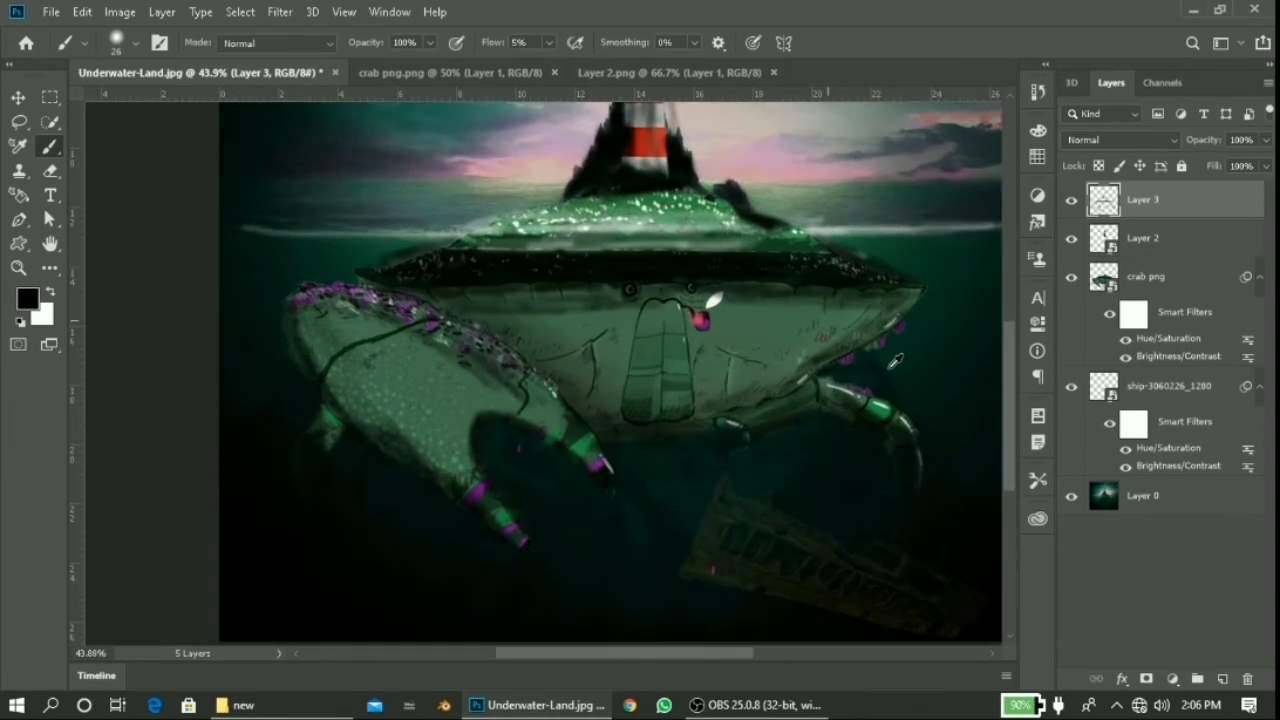
scroll(887, 370, down, 1)
scroll(470, 402, up, 3)
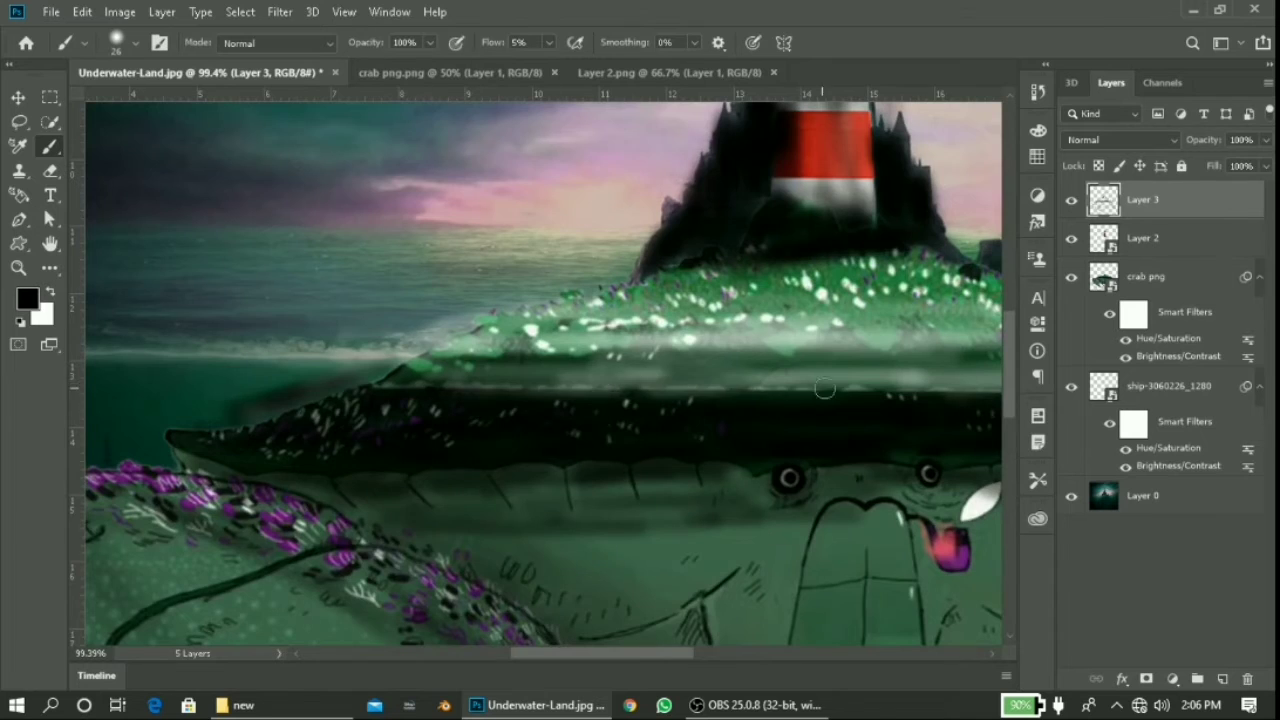
scroll(824, 389, down, 2)
scroll(600, 380, down, 1)
scroll(600, 380, down, 1)
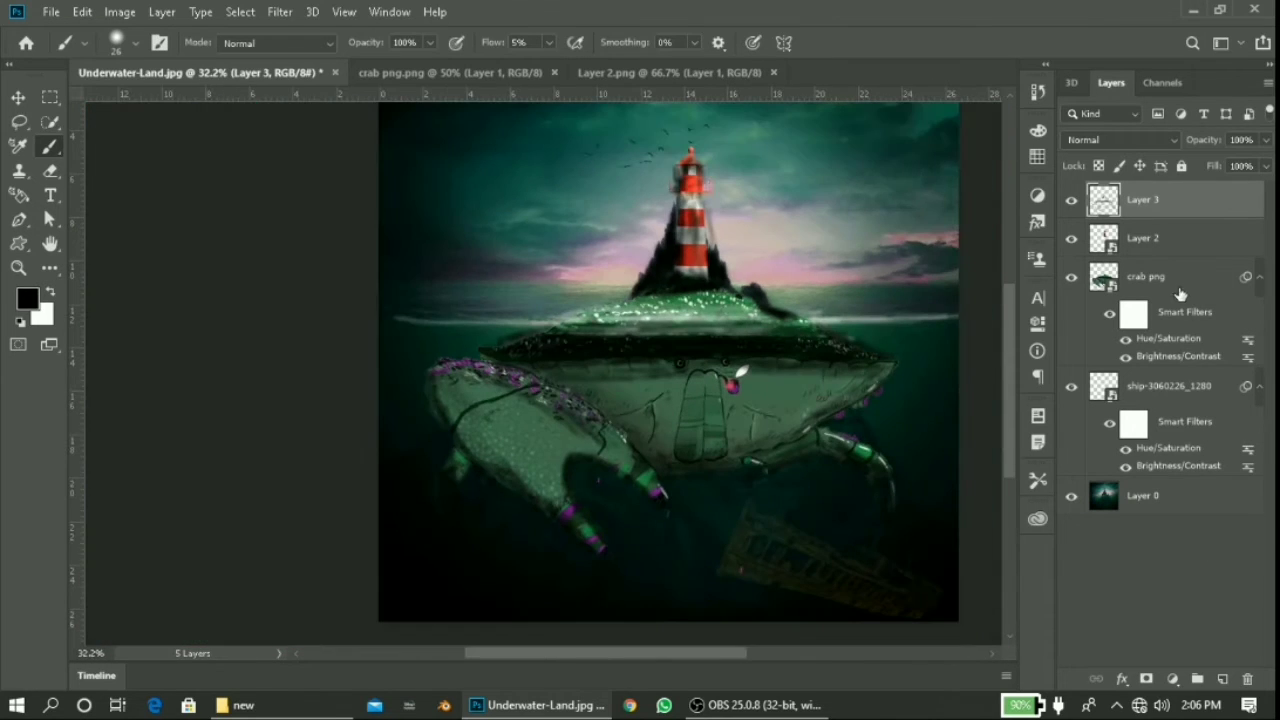
Step: Recolour the crab png layer golden brown with Hue -92 and Saturation +26
click(1160, 280)
click(119, 11)
click(360, 161)
drag(1003, 260, 1068, 263)
drag(1003, 312, 1026, 312)
drag(1066, 262, 944, 265)
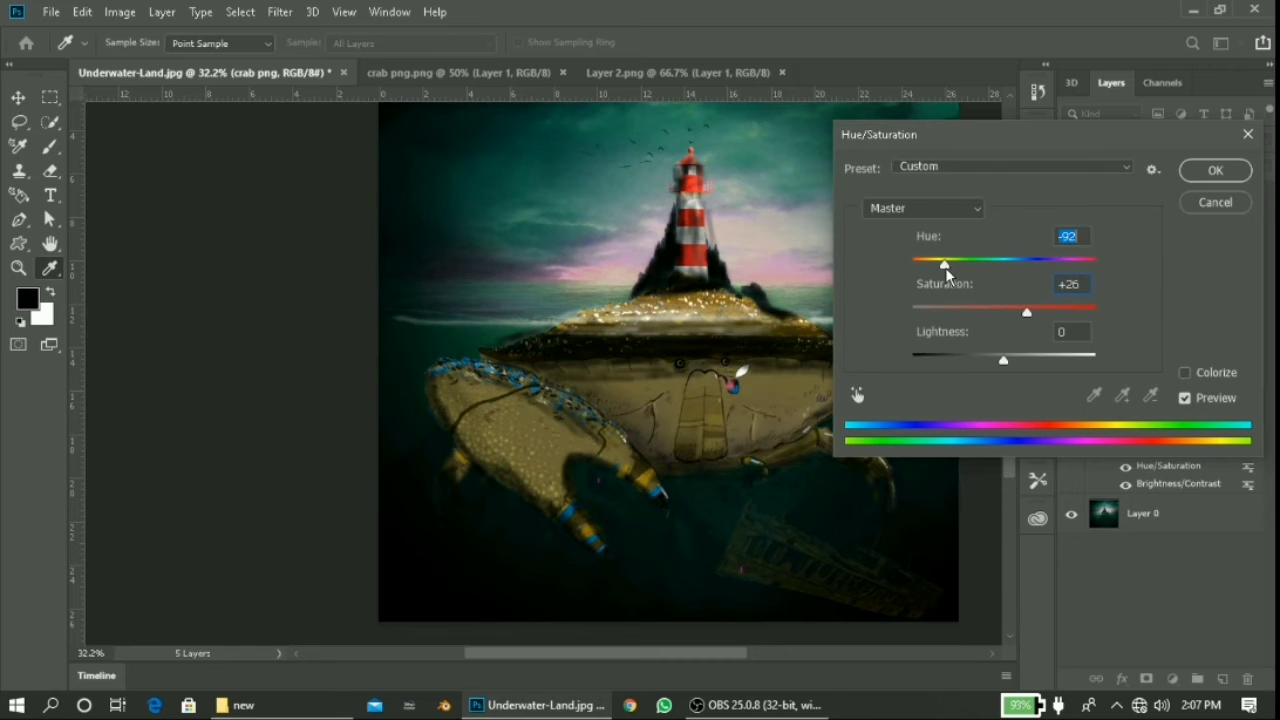
key(Return)
scroll(631, 417, up, 2)
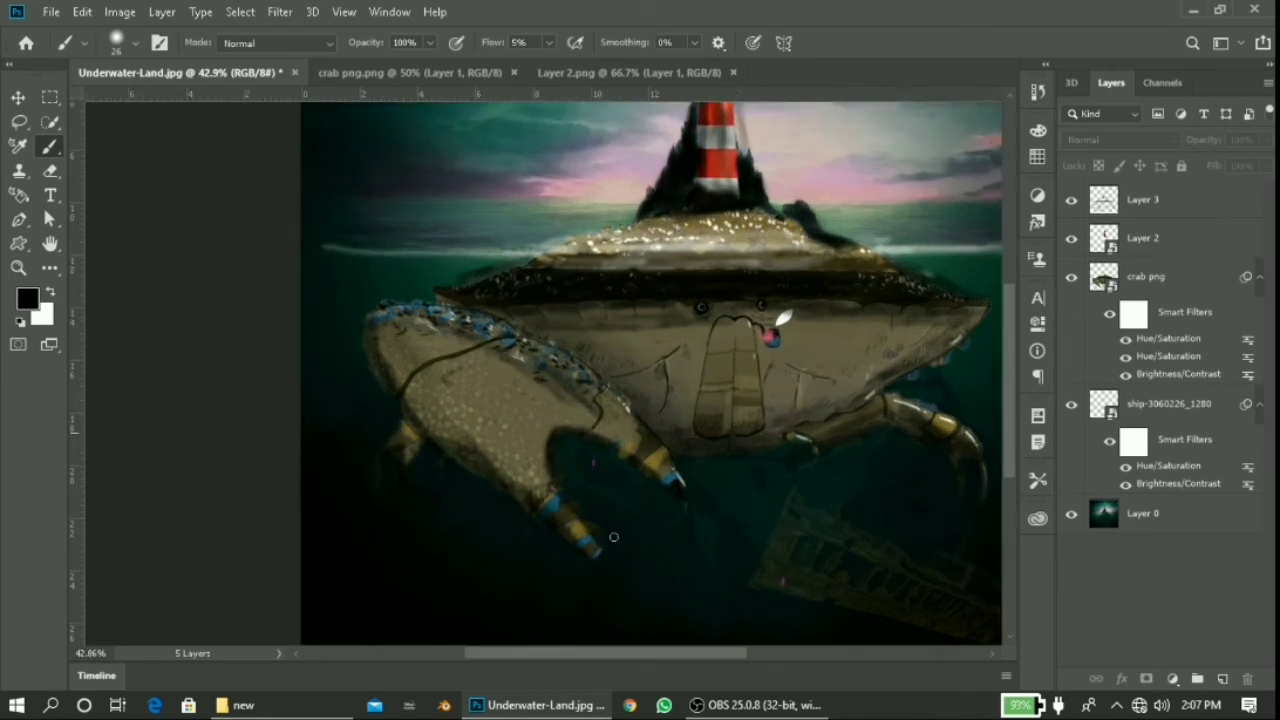
scroll(631, 417, up, 1)
Step: Zoom in on the crab's face, paint its red tongue dark on Layer 3, then zoom back out
click(1143, 199)
scroll(451, 444, down, 2)
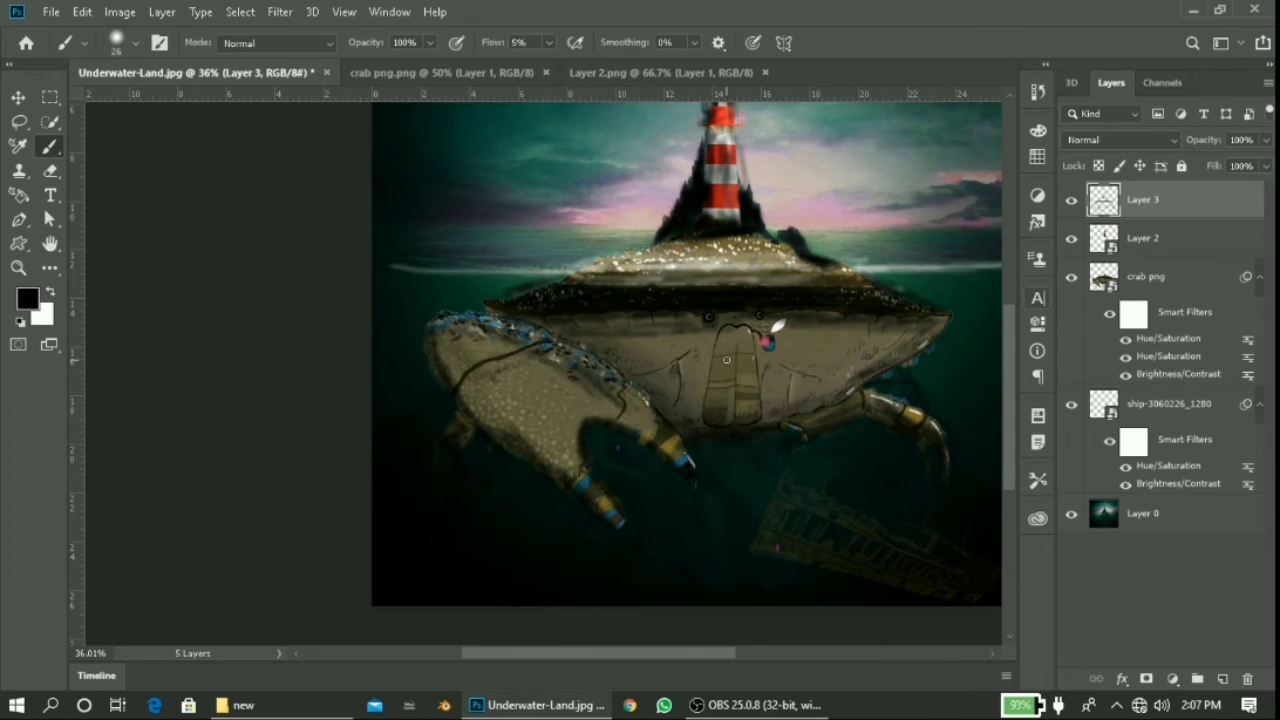
scroll(726, 360, down, 2)
scroll(326, 374, up, 5)
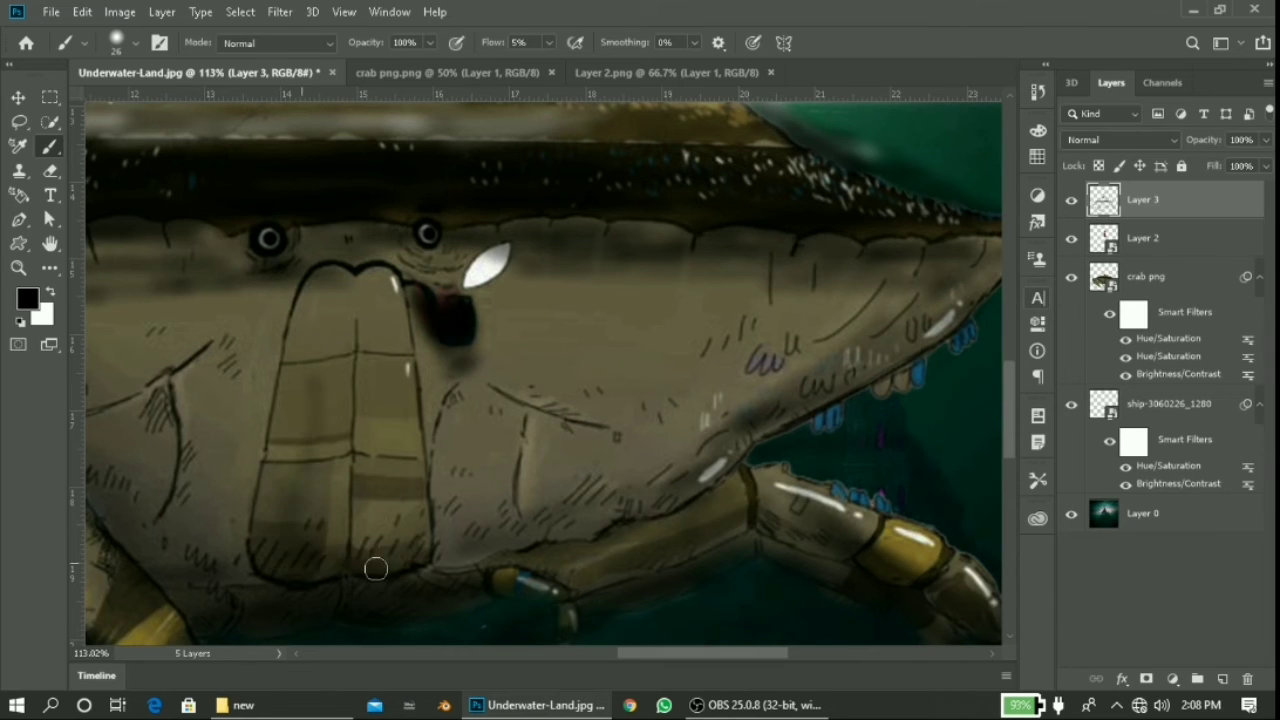
scroll(380, 565, down, 3)
scroll(390, 558, down, 2)
scroll(400, 552, up, 1)
scroll(407, 549, down, 1)
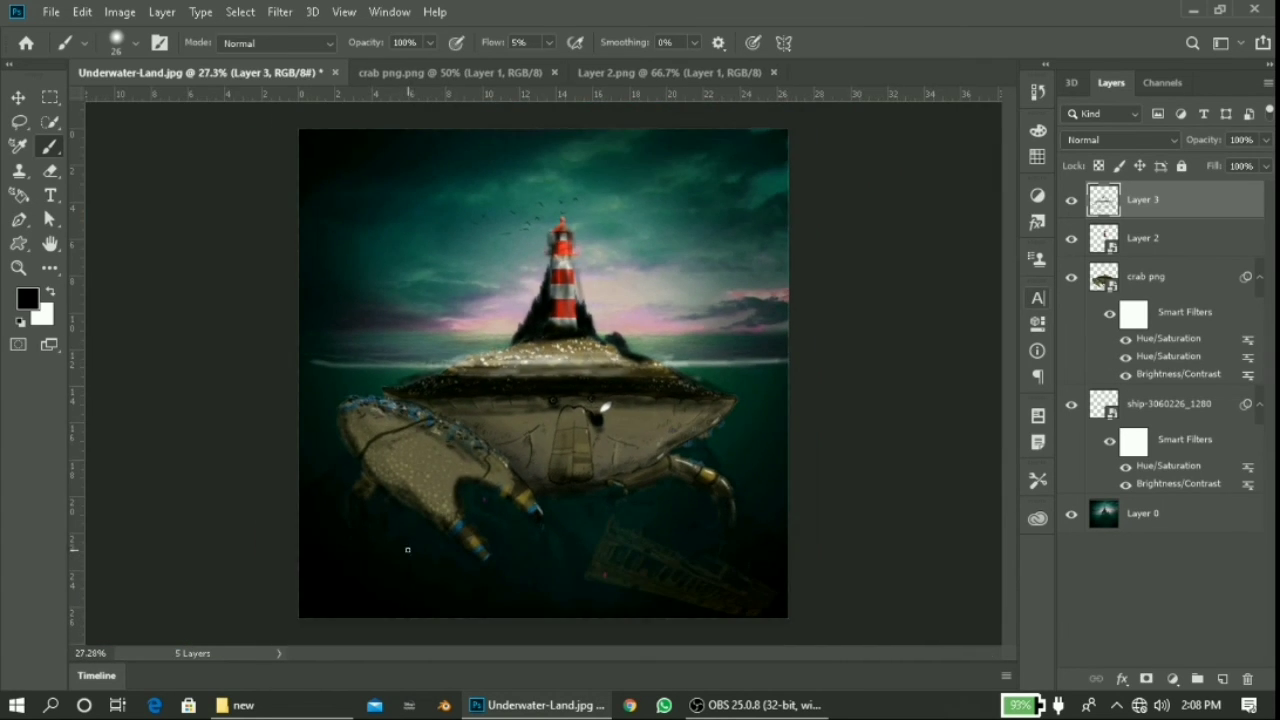
scroll(660, 522, up, 3)
scroll(663, 520, up, 2)
scroll(663, 520, down, 4)
scroll(664, 518, down, 1)
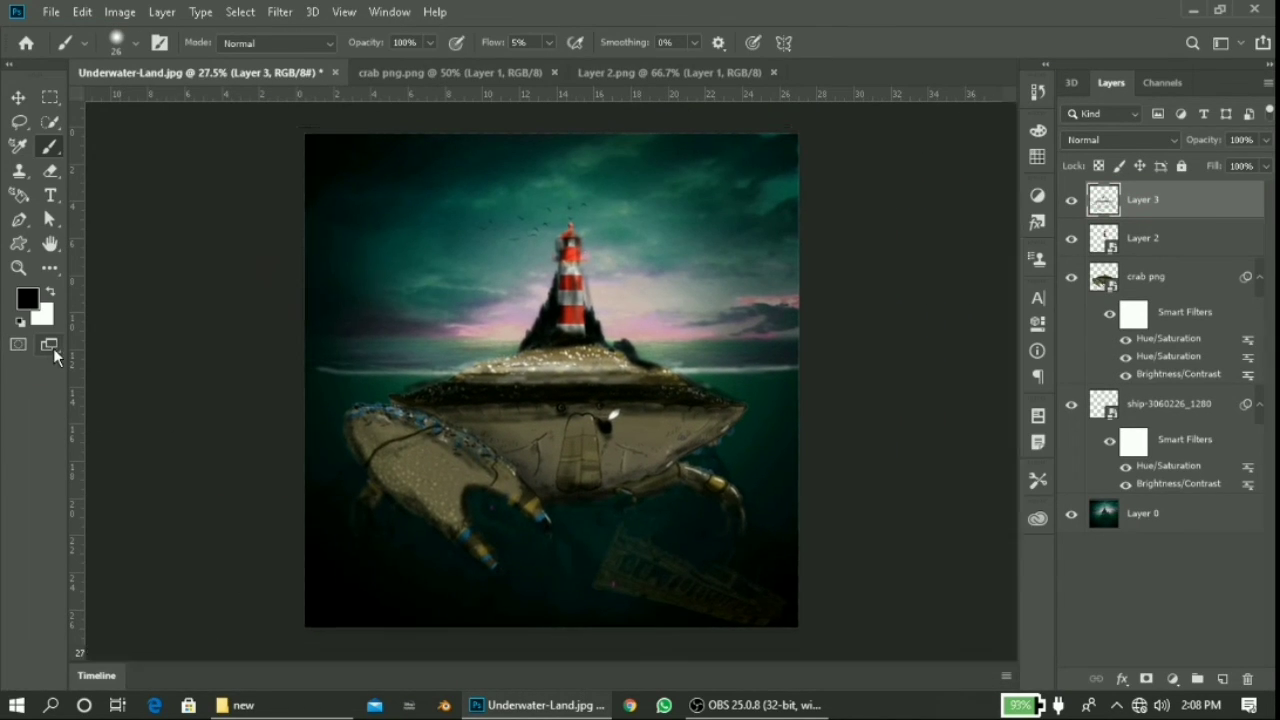
click(50, 345)
Step: Switch to Full Screen Mode to view the finished underwater composite
key(f)
scroll(849, 460, up, 2)
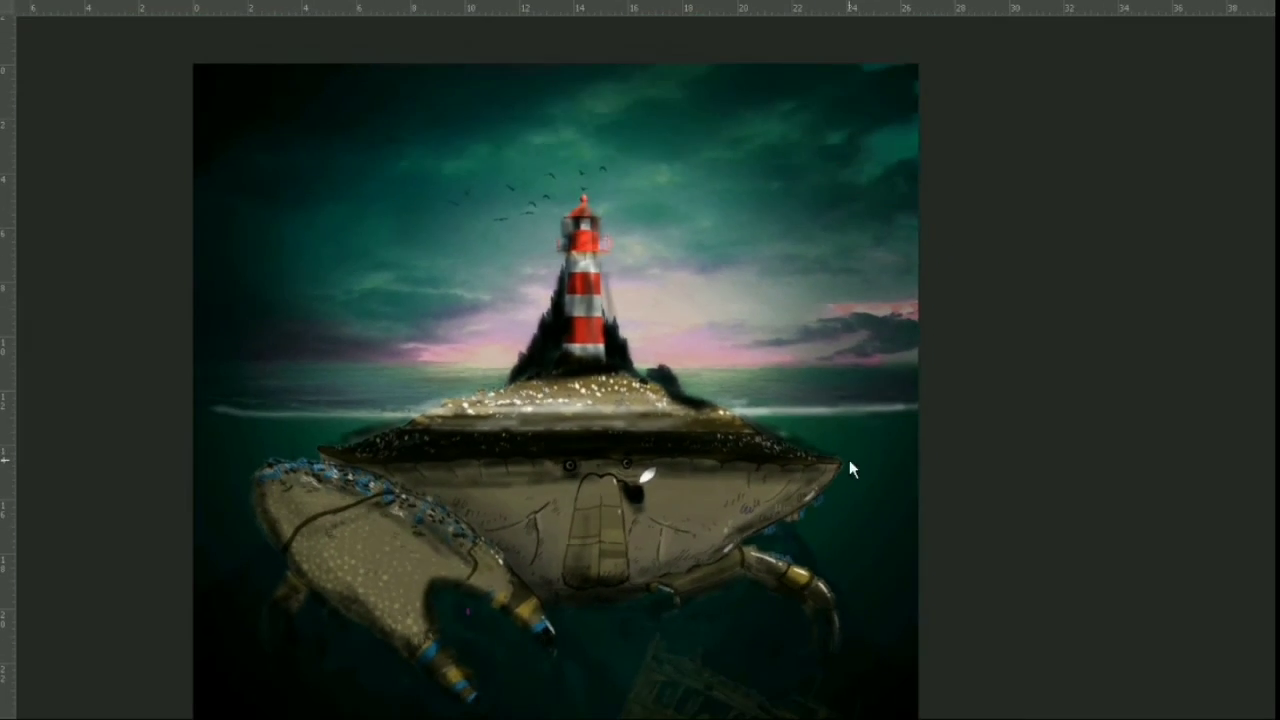